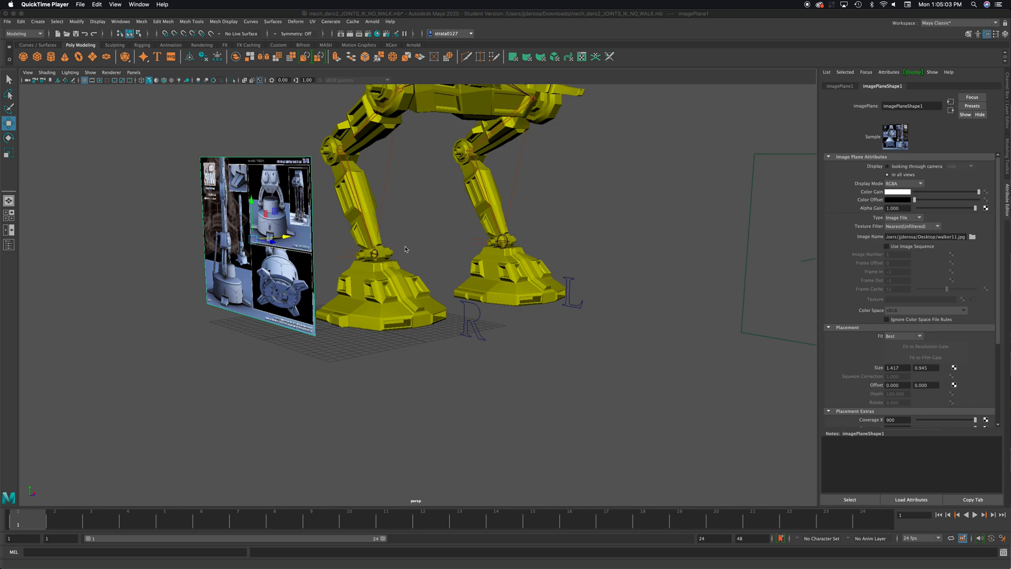
Step: Try moving the mech's R foot control curve, and undo the move
{"action": "left_click_drag", "start_coordinate": [474, 266], "coordinate": [406, 297], "text": "alt"}
{"action": "scroll", "coordinate": [407, 297], "scroll_direction": "down", "scroll_amount": 3}
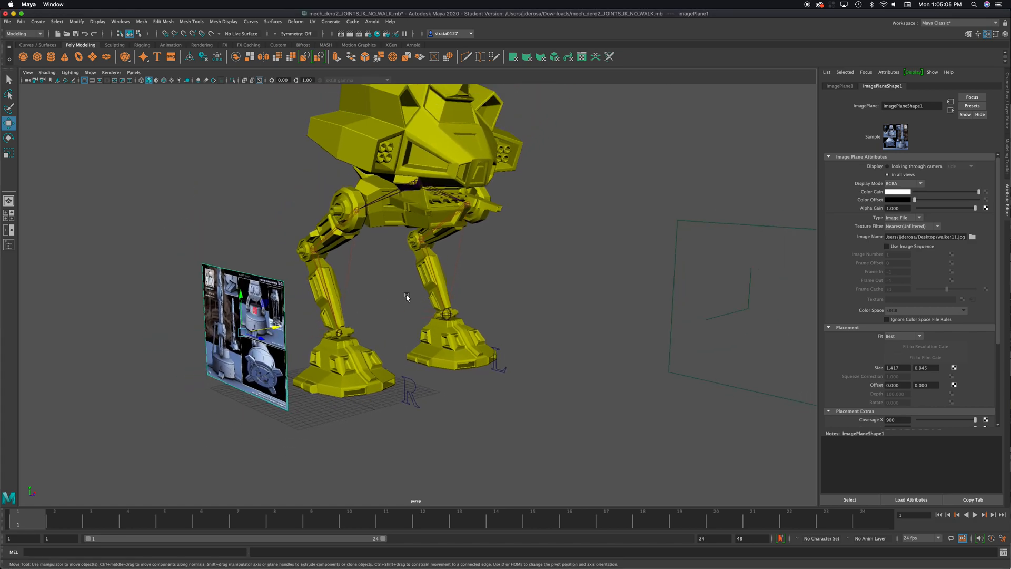
{"action": "left_click", "coordinate": [402, 400]}
{"action": "left_click_drag", "start_coordinate": [402, 400], "coordinate": [393, 373]}
{"action": "key", "text": "super+z"}
Step: Examine the walker foot reference image standing beside the mech's legs from several angles
{"action": "left_click_drag", "start_coordinate": [348, 213], "coordinate": [375, 220], "text": "alt"}
{"action": "left_click", "coordinate": [415, 183]}
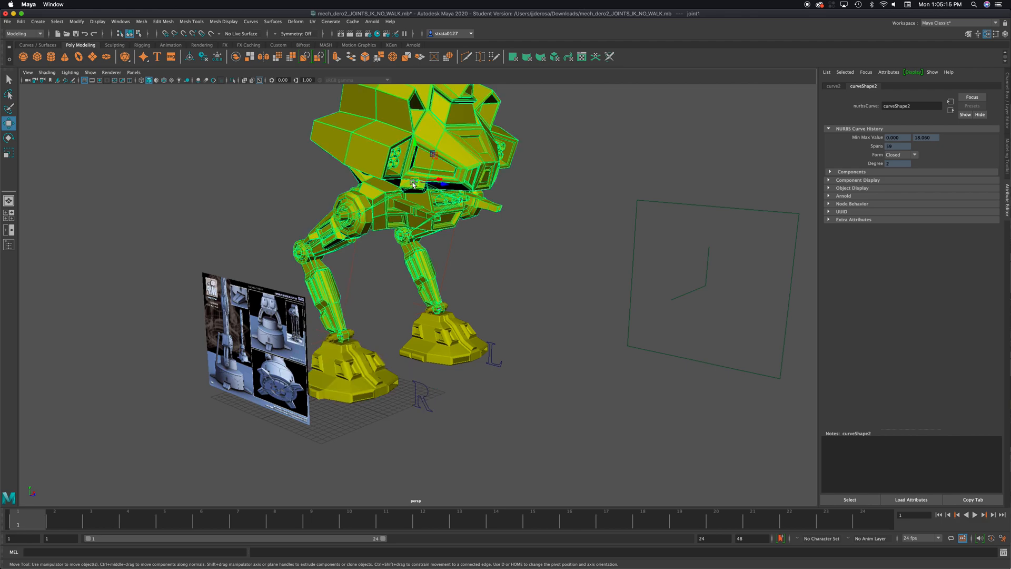
{"action": "left_click_drag", "start_coordinate": [415, 183], "coordinate": [343, 193], "text": "alt"}
{"action": "middle_click_drag", "start_coordinate": [315, 234], "coordinate": [347, 221], "text": "alt"}
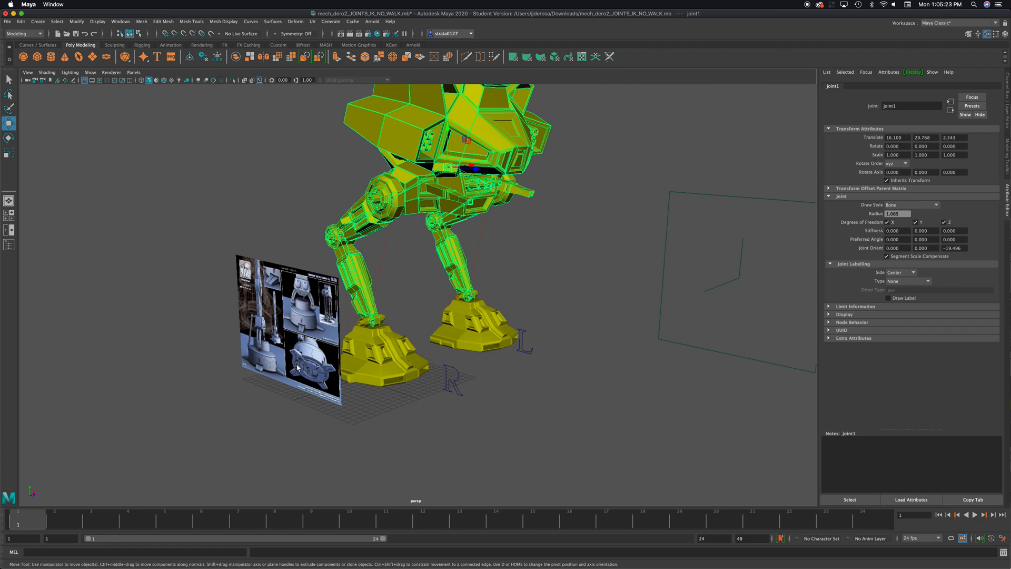
{"action": "scroll", "coordinate": [297, 367], "scroll_direction": "up", "scroll_amount": 3}
{"action": "left_click_drag", "start_coordinate": [272, 367], "coordinate": [300, 362], "text": "alt"}
{"action": "scroll", "coordinate": [268, 370], "scroll_direction": "up", "scroll_amount": 5}
{"action": "middle_click_drag", "start_coordinate": [268, 370], "coordinate": [282, 363], "text": "alt"}
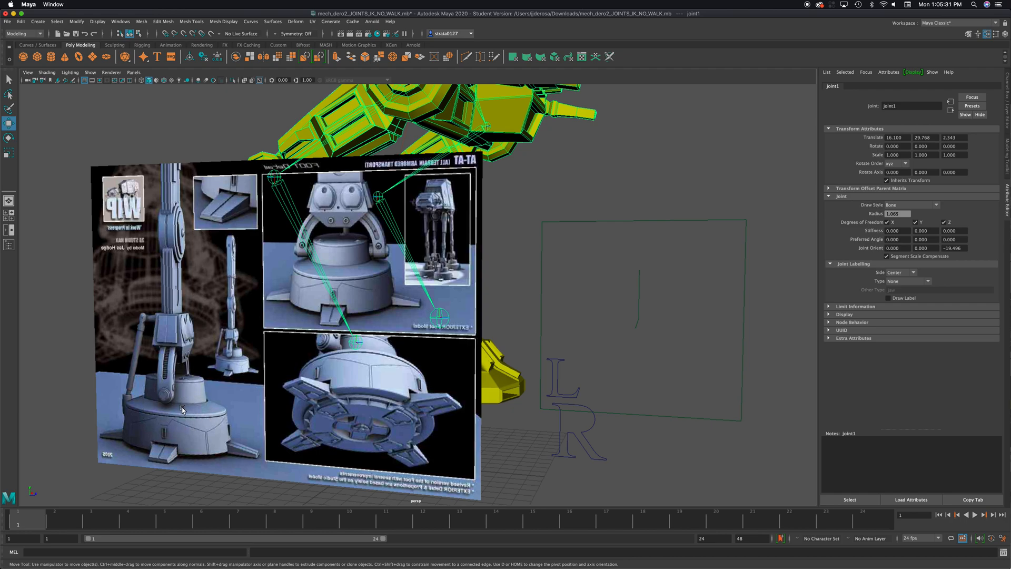
{"action": "left_click_drag", "start_coordinate": [240, 405], "coordinate": [225, 403], "text": "alt"}
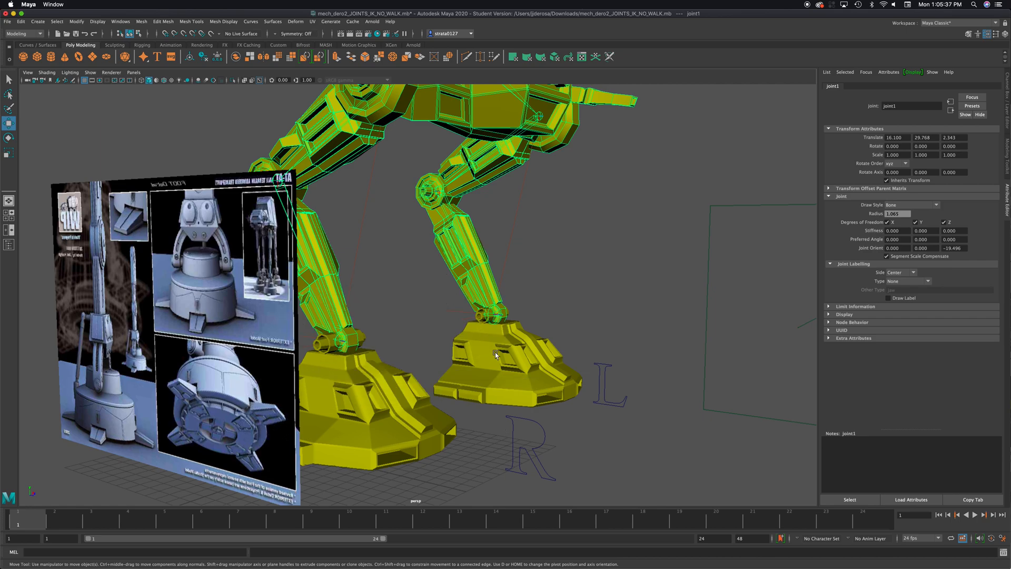
Step: Bring up the side view at full size, framed on the reference image and the mech's leg
{"action": "key", "text": "space"}
{"action": "key", "text": "space"}
{"action": "middle_click_drag", "start_coordinate": [494, 243], "coordinate": [330, 368], "text": "alt"}
{"action": "right_click_drag", "start_coordinate": [330, 368], "coordinate": [347, 258], "text": "alt"}
{"action": "middle_click_drag", "start_coordinate": [347, 259], "coordinate": [319, 331], "text": "alt"}
{"action": "middle_click_drag", "start_coordinate": [314, 201], "coordinate": [296, 255], "text": "alt"}
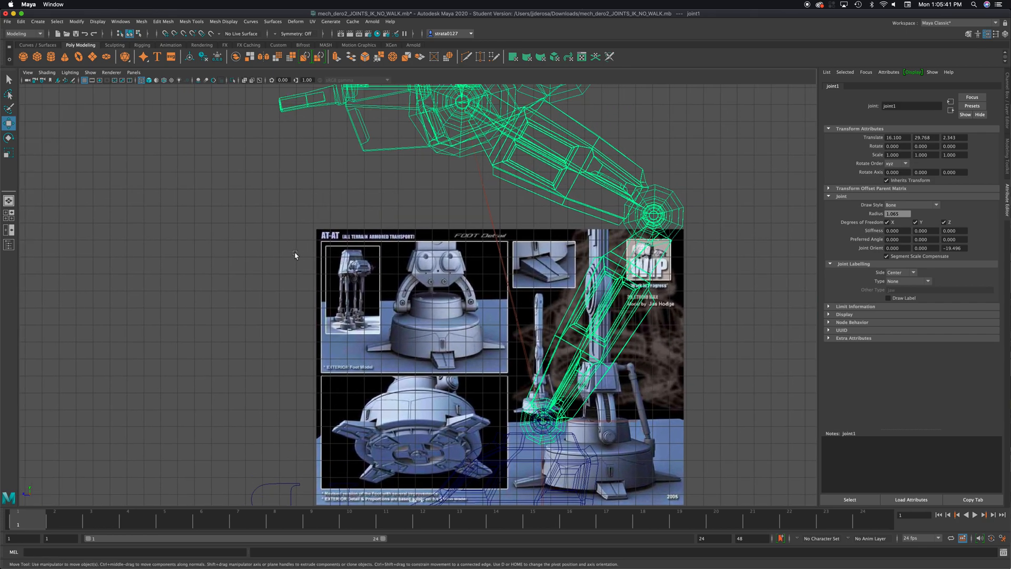
{"action": "right_click_drag", "start_coordinate": [295, 255], "coordinate": [287, 254], "text": "alt"}
{"action": "right_click_drag", "start_coordinate": [351, 324], "coordinate": [349, 322], "text": "alt"}
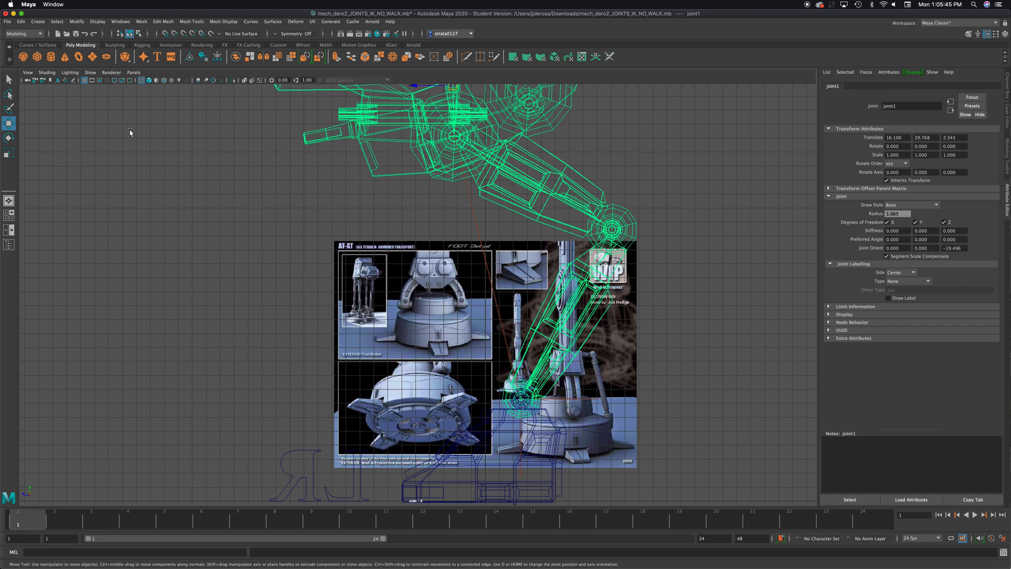
{"action": "left_click", "coordinate": [27, 72]}
{"action": "mouse_move", "coordinate": [55, 252]}
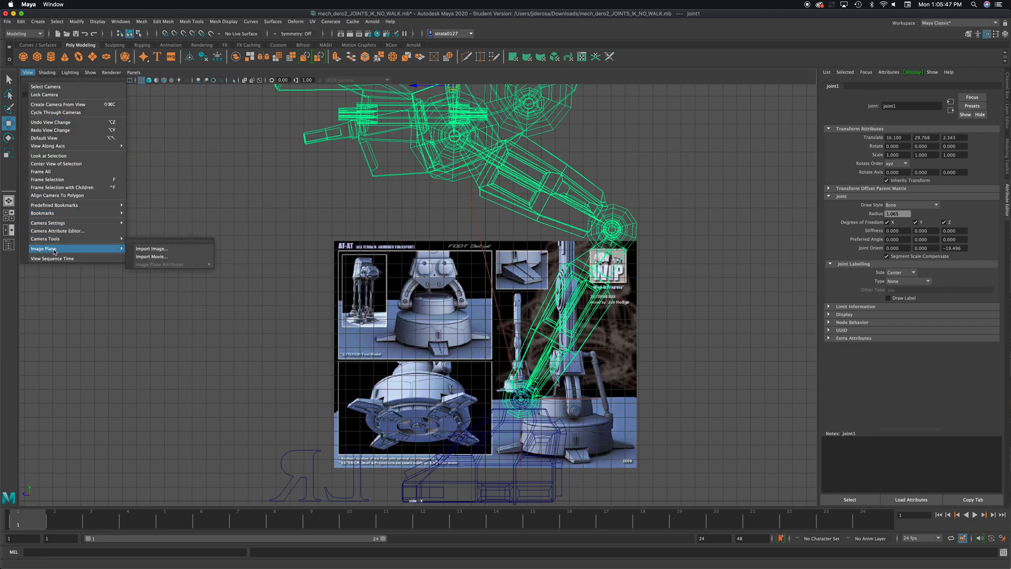
{"action": "left_click", "coordinate": [157, 251]}
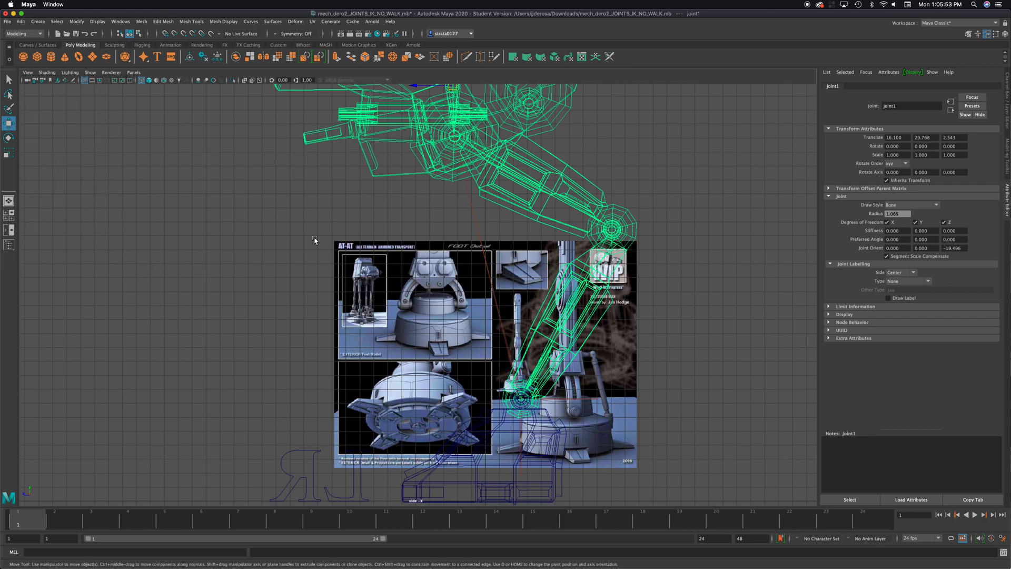
Step: Shift the reference image plane along the Z axis in the side view and return to the perspective view
{"action": "left_click", "coordinate": [343, 259]}
{"action": "left_click_drag", "start_coordinate": [476, 357], "coordinate": [443, 357]}
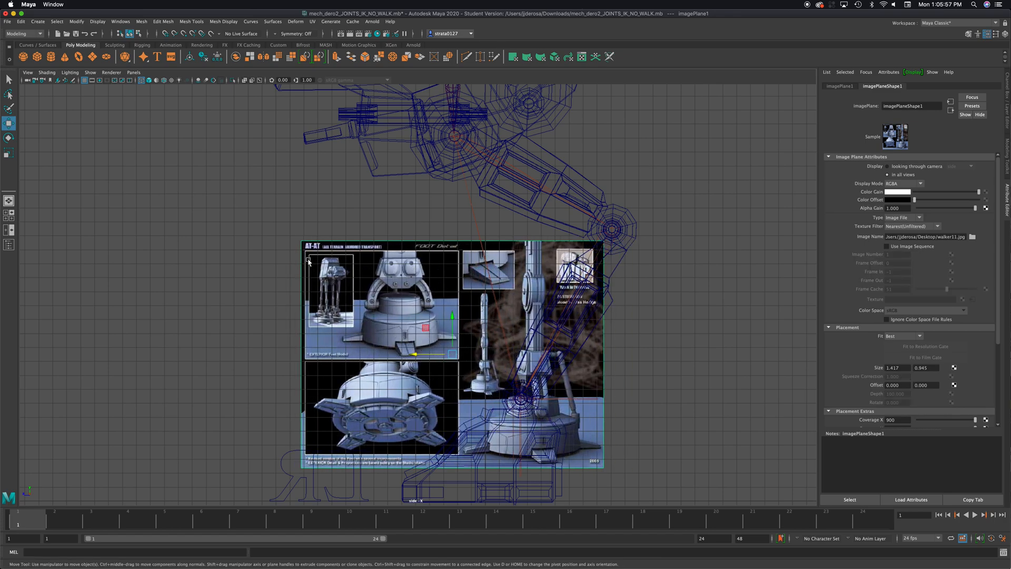
{"action": "key", "text": "space"}
{"action": "key", "text": "space"}
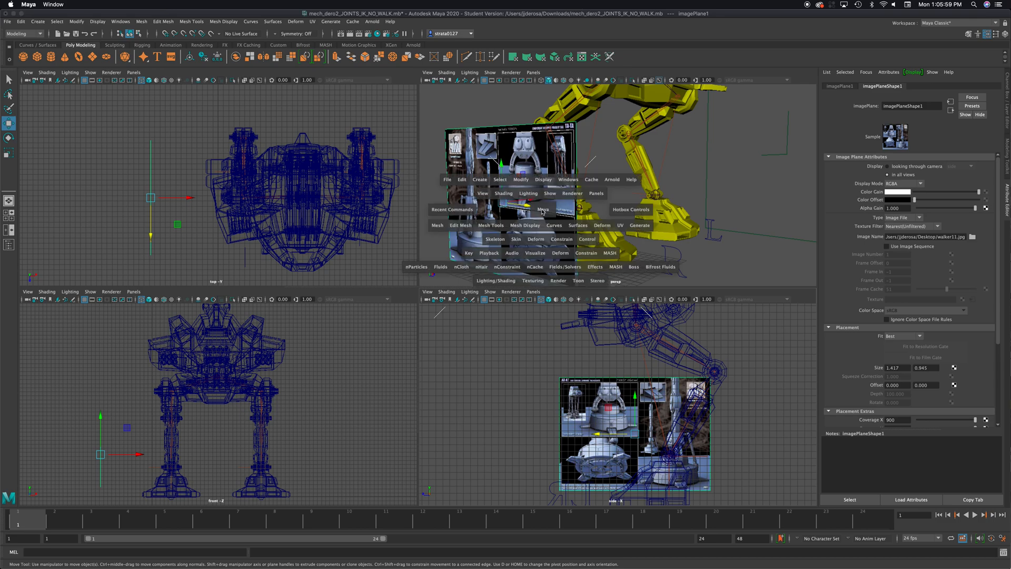
{"action": "right_click_drag", "start_coordinate": [322, 303], "coordinate": [281, 324], "text": "alt"}
{"action": "left_click_drag", "start_coordinate": [314, 312], "coordinate": [246, 309], "text": "alt"}
{"action": "scroll", "coordinate": [333, 304], "scroll_direction": "down", "scroll_amount": 5}
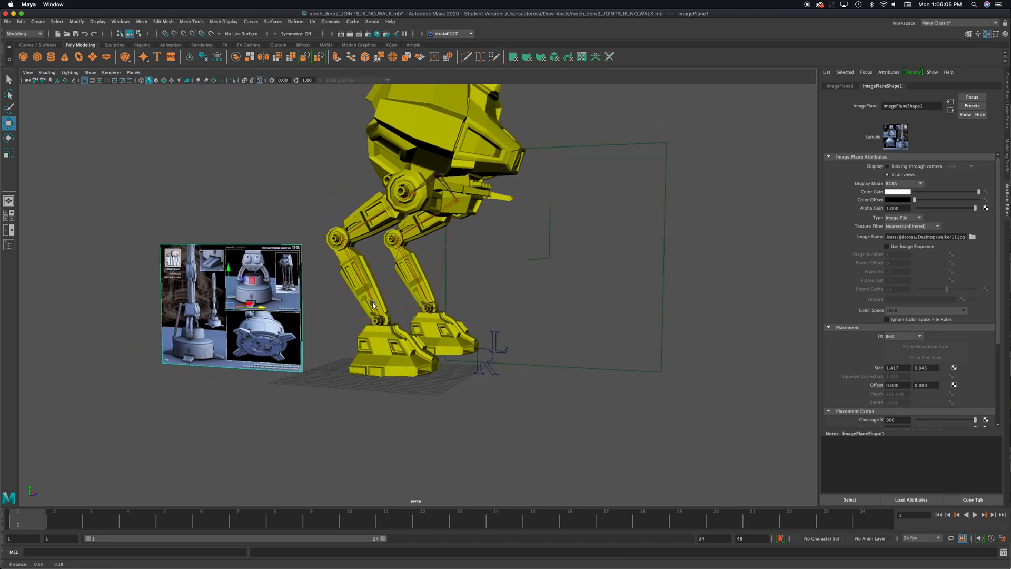
Step: Delete the mech's right foot, body, both legs and the joint skeleton
{"action": "left_click_drag", "start_coordinate": [373, 305], "coordinate": [345, 302], "text": "alt"}
{"action": "left_click_drag", "start_coordinate": [341, 140], "coordinate": [507, 320]}
{"action": "left_click_drag", "start_coordinate": [348, 274], "coordinate": [356, 274], "text": "alt"}
{"action": "key", "text": "Delete"}
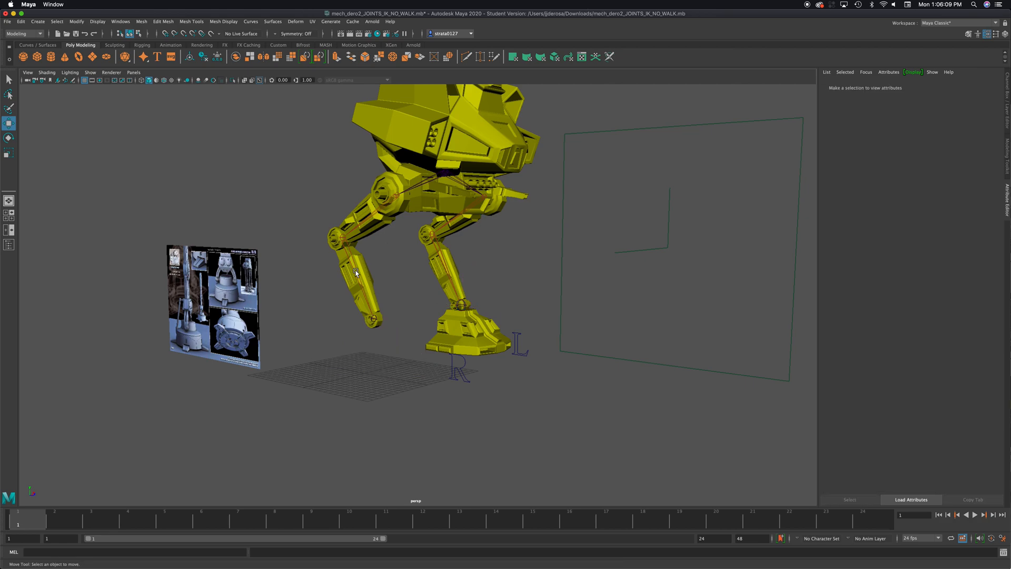
{"action": "left_click", "coordinate": [394, 147]}
{"action": "key", "text": "Delete"}
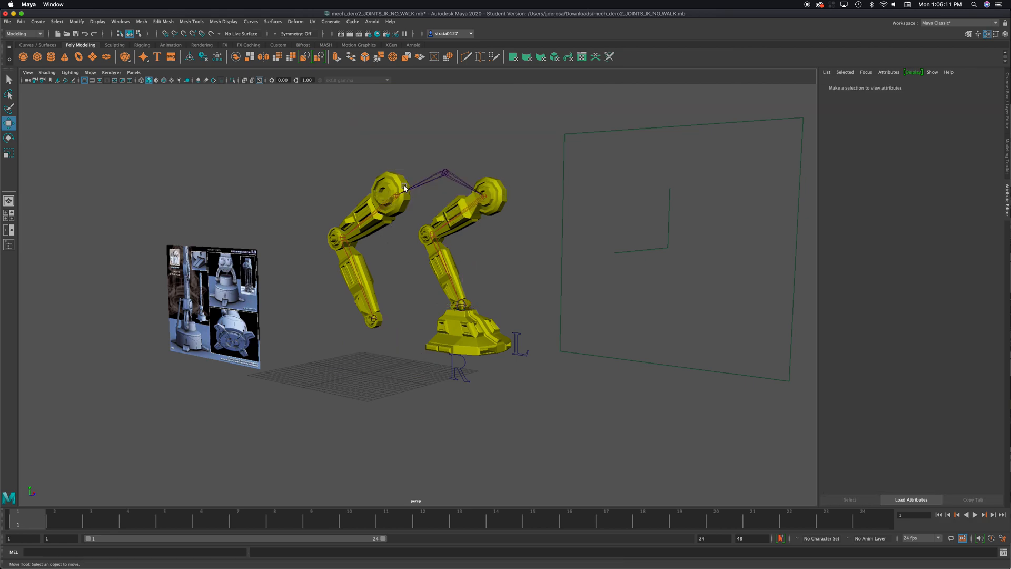
{"action": "left_click", "coordinate": [393, 190]}
{"action": "key", "text": "Delete"}
{"action": "left_click", "coordinate": [446, 173]}
{"action": "key", "text": "Delete"}
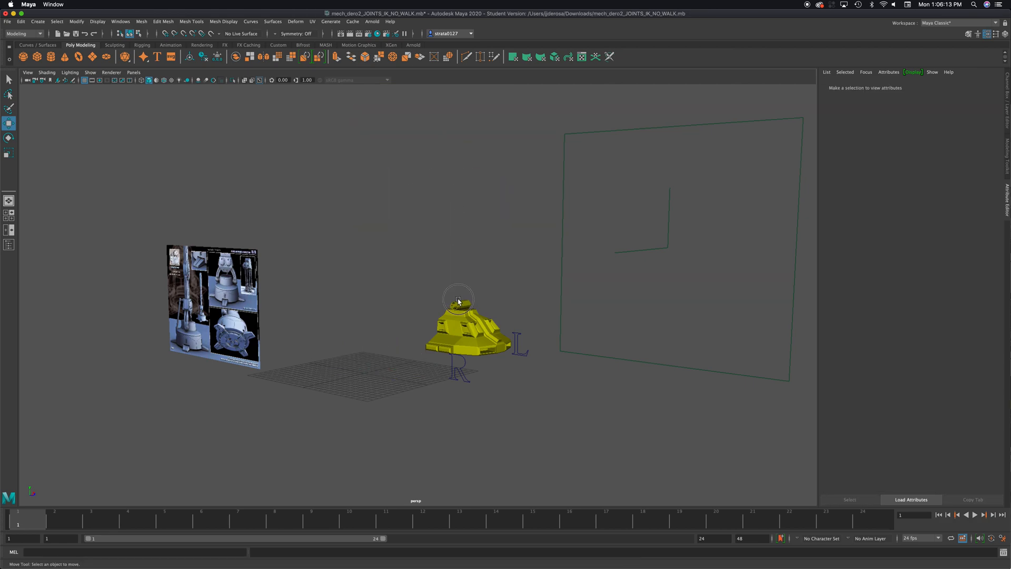
Step: Delete the remaining left foot and the L and R control curves
{"action": "left_click", "coordinate": [456, 342]}
{"action": "key", "text": "Delete"}
{"action": "left_click_drag", "start_coordinate": [526, 336], "coordinate": [454, 375]}
{"action": "key", "text": "Delete"}
{"action": "left_click_drag", "start_coordinate": [217, 281], "coordinate": [305, 275], "text": "alt"}
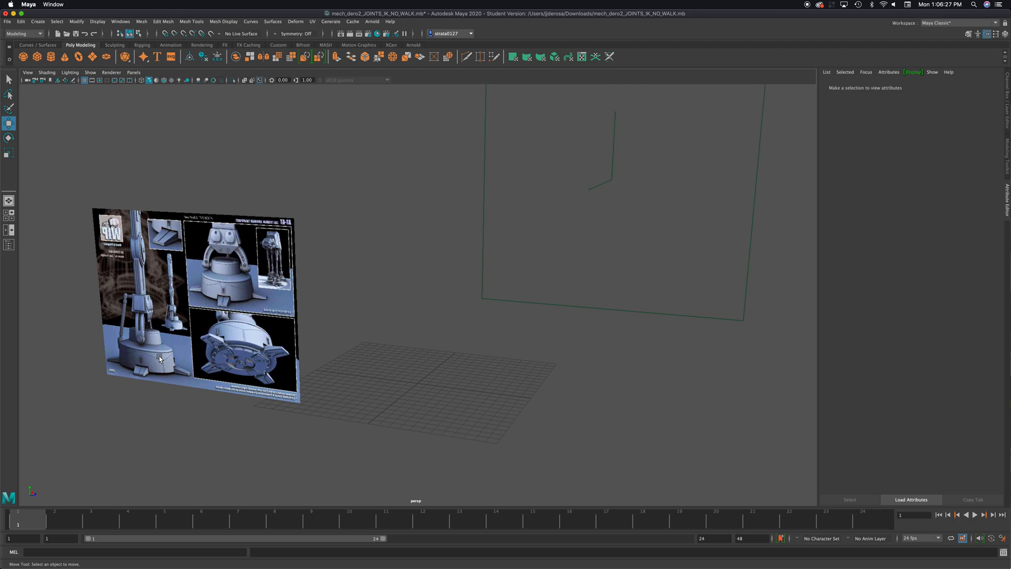
Step: Create a polygon cylinder on the grid with a radius of about 5.4 and a height of about 4.3
{"action": "left_click", "coordinate": [50, 57]}
{"action": "left_click_drag", "start_coordinate": [393, 382], "coordinate": [408, 338]}
{"action": "key", "text": "w"}
{"action": "left_click_drag", "start_coordinate": [646, 293], "coordinate": [447, 355], "text": "alt"}
{"action": "key", "text": "r"}
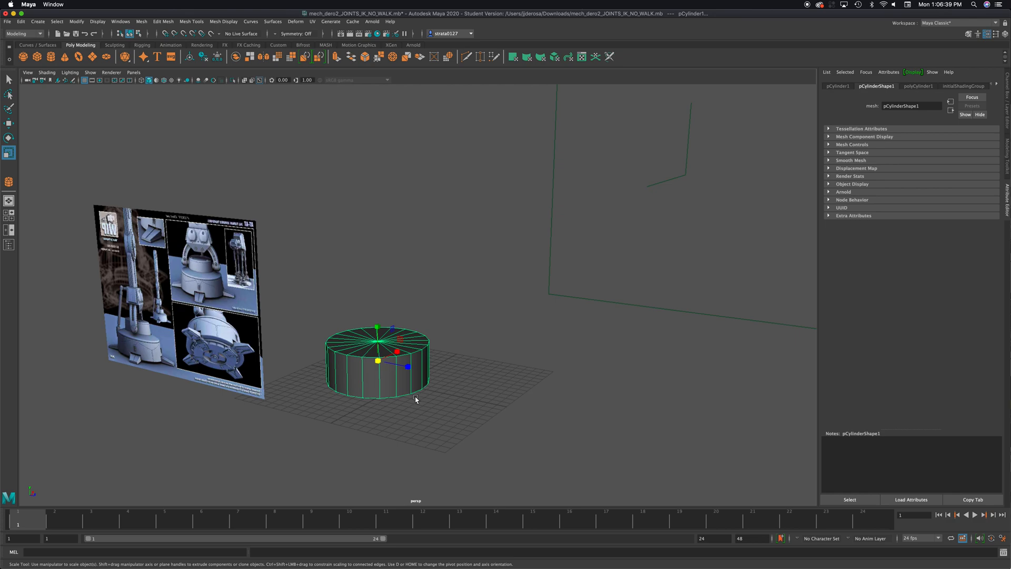
Step: Set the cylinder's cap subdivisions to 0 and slightly increase its axis subdivisions
{"action": "left_click", "coordinate": [910, 87]}
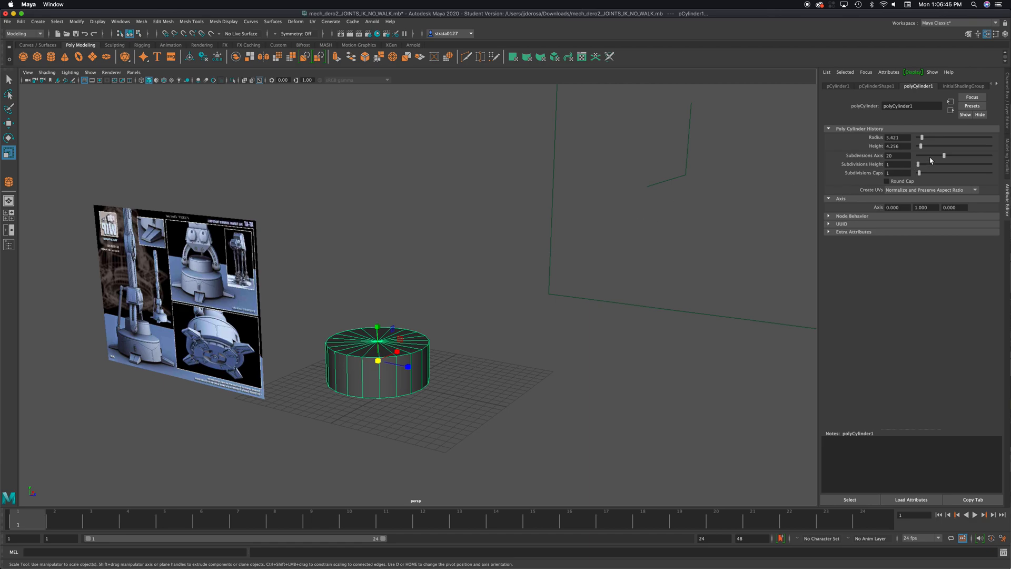
{"action": "left_click", "coordinate": [901, 172]}
{"action": "type", "text": "0"}
{"action": "key", "text": "Return"}
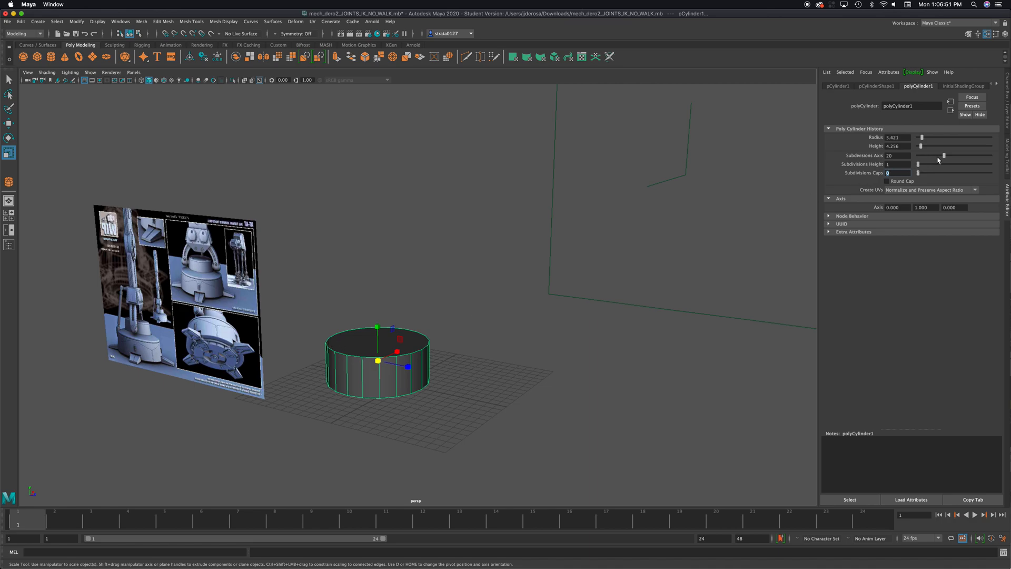
{"action": "left_click_drag", "start_coordinate": [945, 157], "coordinate": [952, 157]}
Step: Switch the cylinder to face selection mode and select its top face
{"action": "left_click_drag", "start_coordinate": [401, 358], "coordinate": [381, 343], "text": "alt"}
{"action": "right_click", "coordinate": [378, 341]}
{"action": "mouse_move", "coordinate": [380, 340]}
{"action": "right_mouse_down"}
{"action": "mouse_move", "coordinate": [364, 339]}
{"action": "mouse_move", "coordinate": [376, 358]}
{"action": "right_mouse_up"}
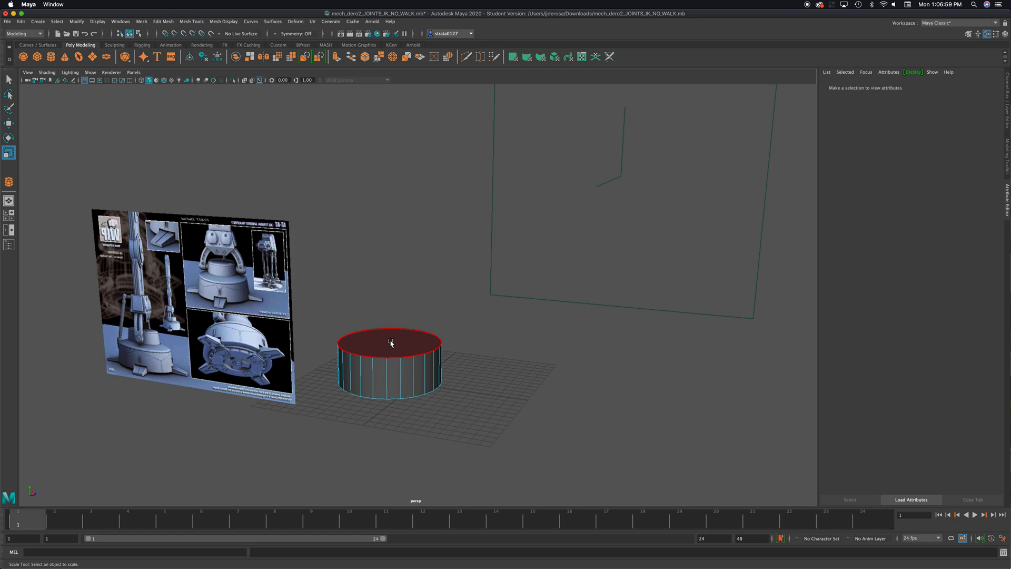
{"action": "left_click", "coordinate": [391, 343]}
{"action": "left_click_drag", "start_coordinate": [365, 265], "coordinate": [404, 287], "text": "alt"}
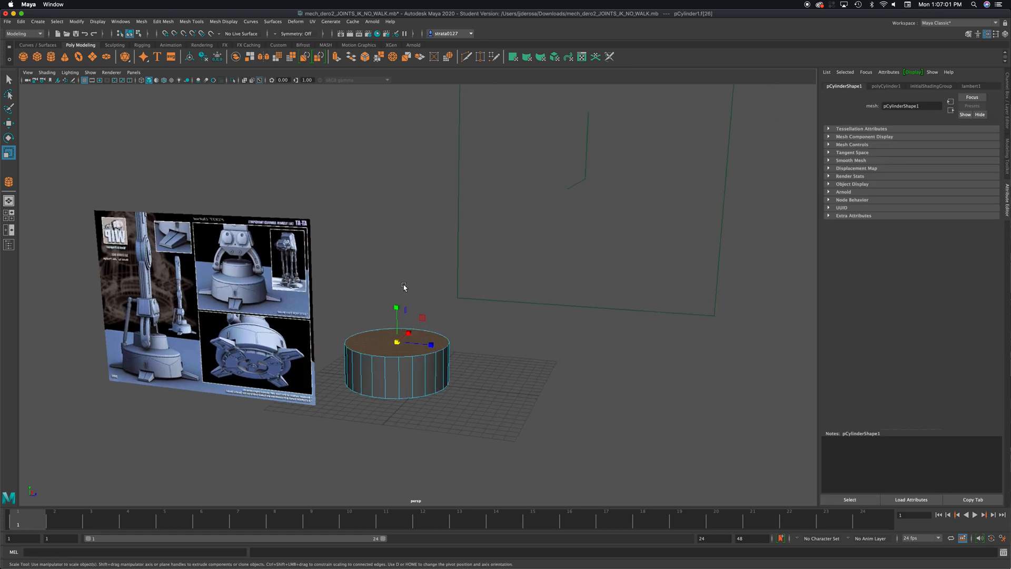
{"action": "left_click", "coordinate": [404, 287]}
{"action": "left_click", "coordinate": [394, 341]}
{"action": "left_click", "coordinate": [7, 22]}
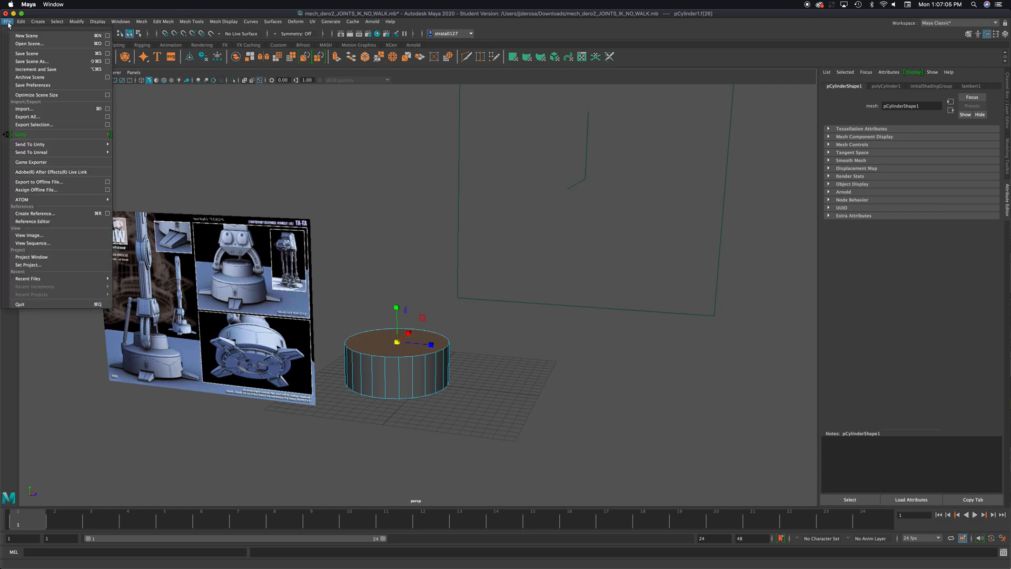
{"action": "left_click", "coordinate": [8, 23]}
{"action": "left_click", "coordinate": [8, 23]}
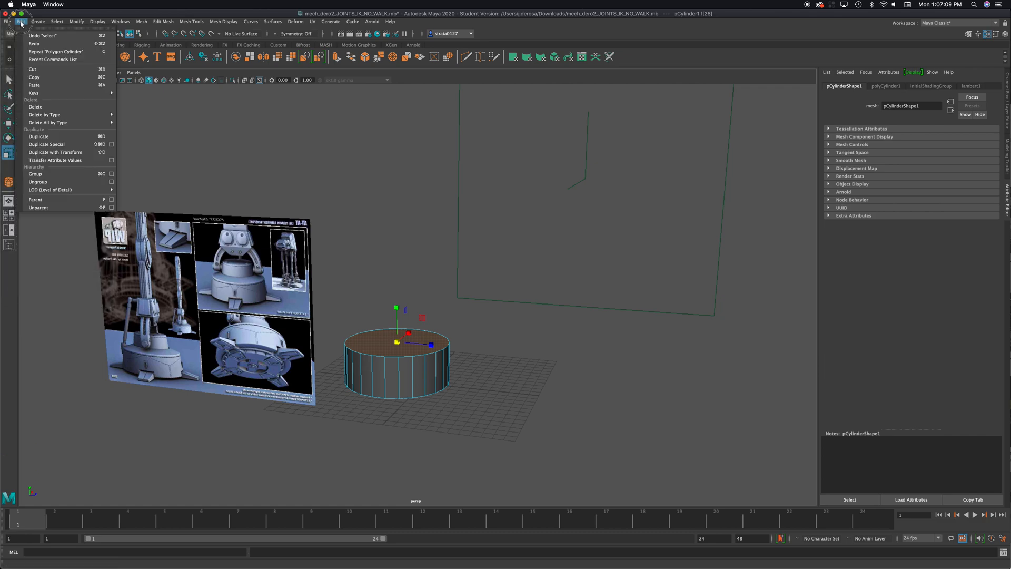
{"action": "left_click", "coordinate": [21, 23]}
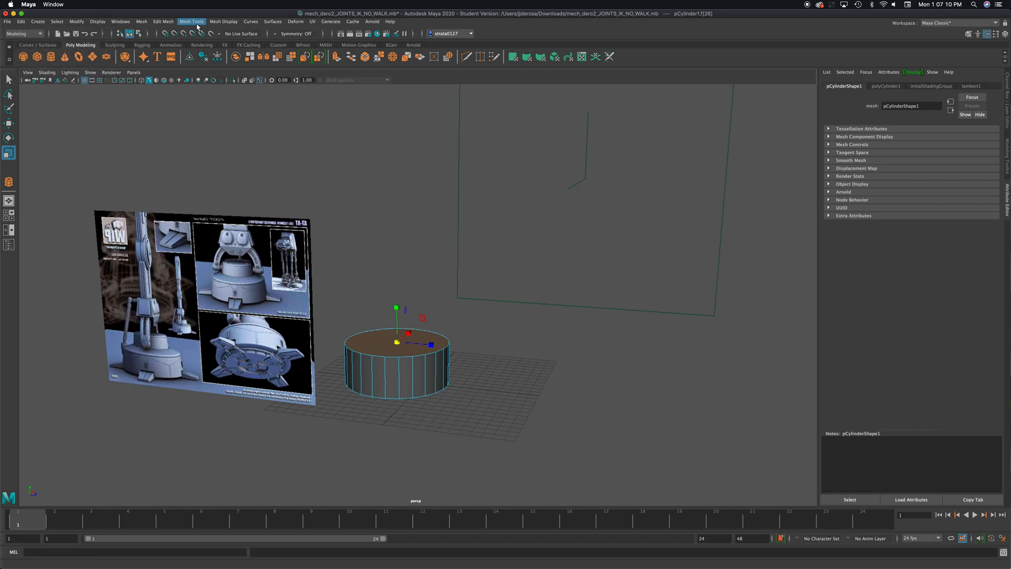
{"action": "left_click", "coordinate": [120, 22]}
{"action": "mouse_move", "coordinate": [158, 97]}
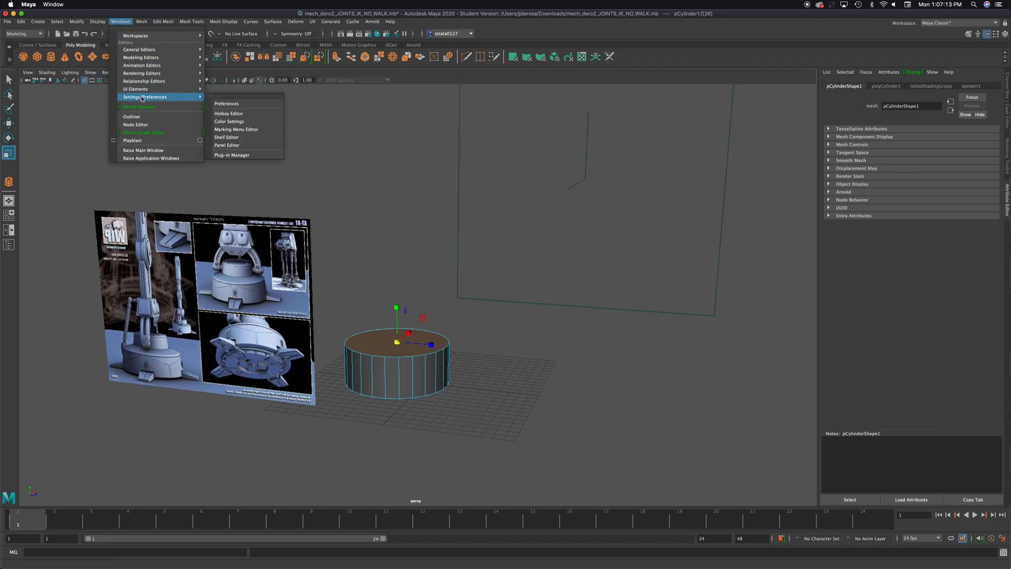
{"action": "left_click", "coordinate": [228, 155]}
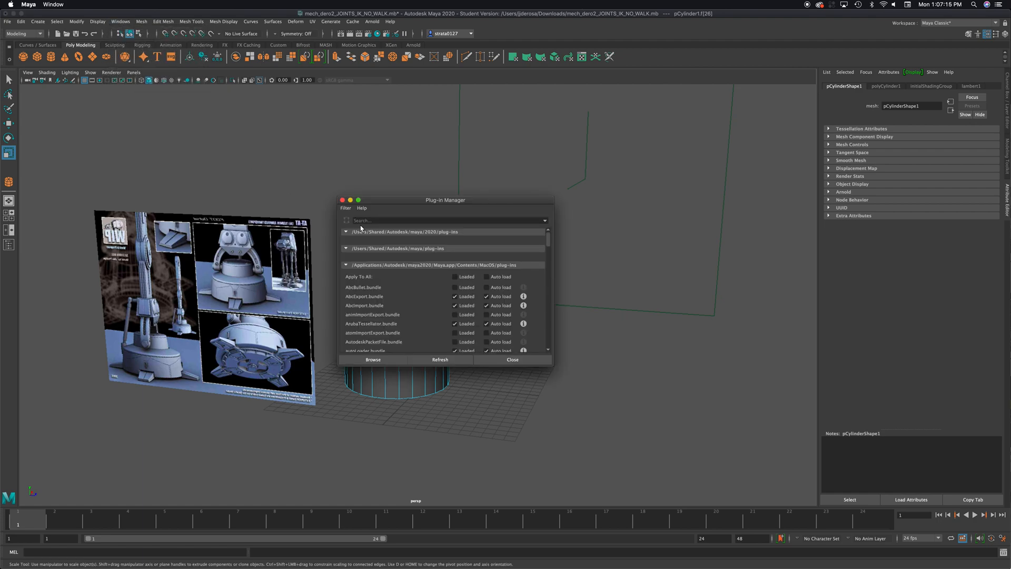
{"action": "left_click", "coordinate": [343, 200]}
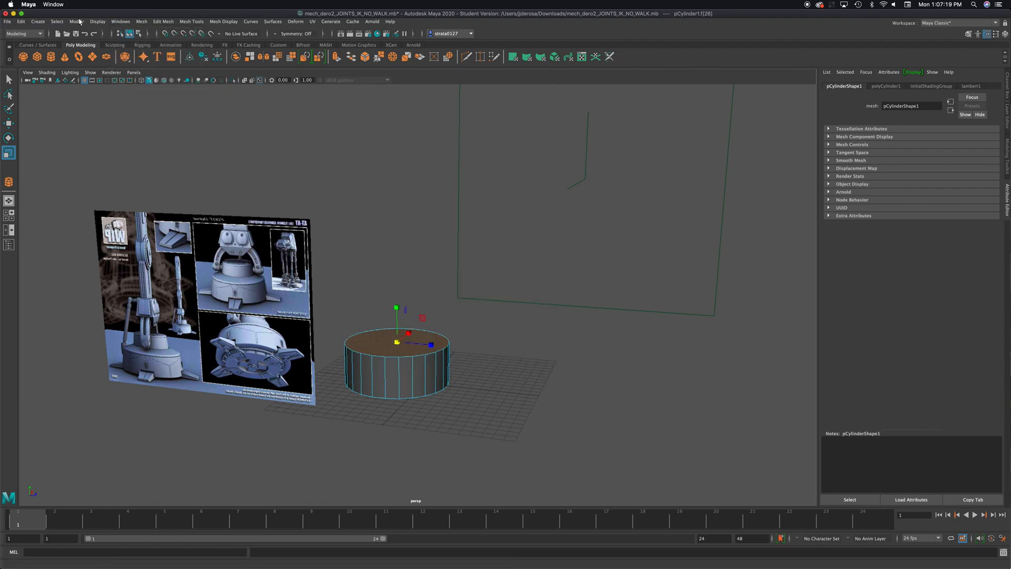
Step: Set polygon faces to be selected with Center in the Selection preferences and save them
{"action": "left_click", "coordinate": [120, 21]}
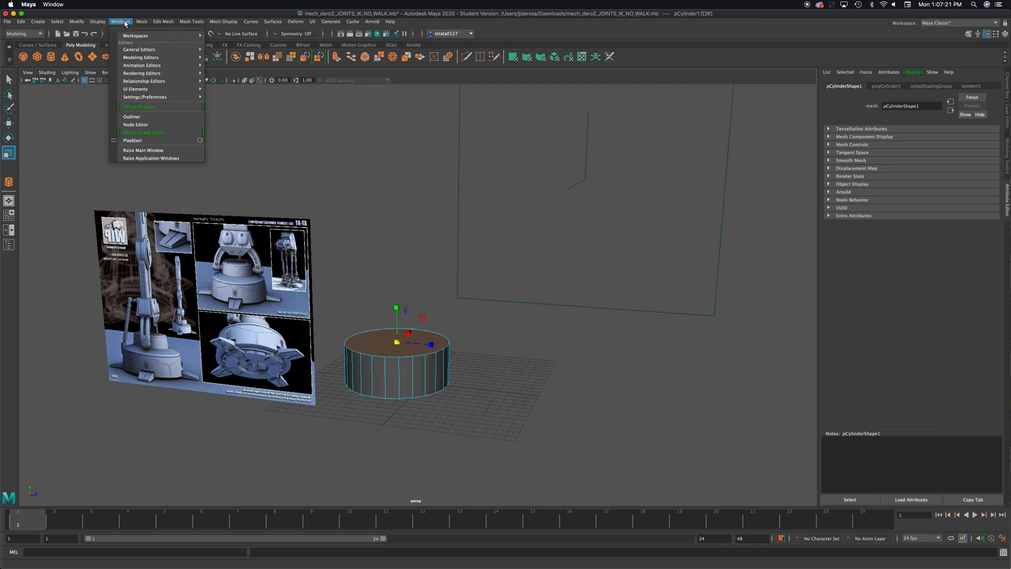
{"action": "mouse_move", "coordinate": [152, 99]}
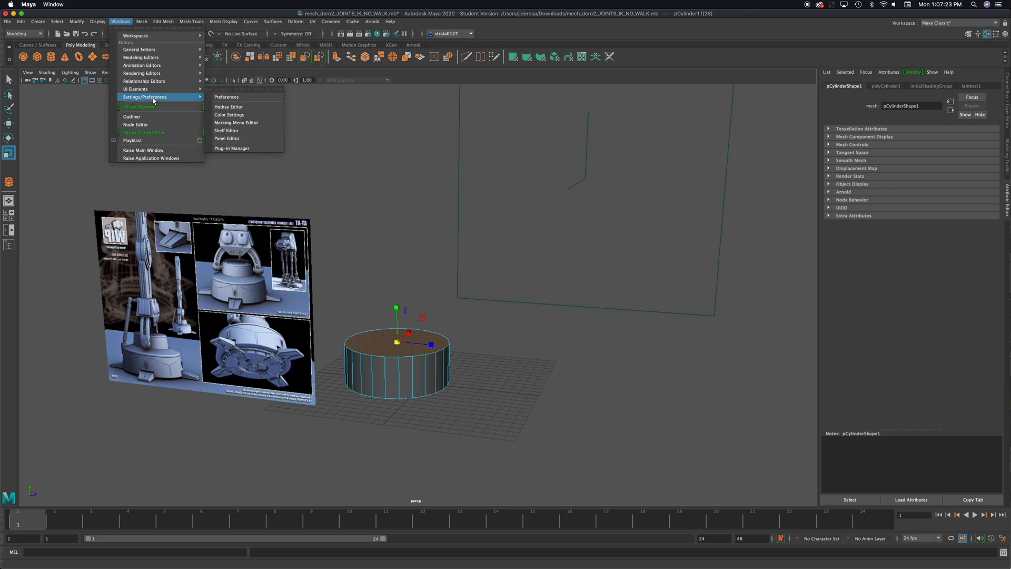
{"action": "left_click", "coordinate": [237, 99]}
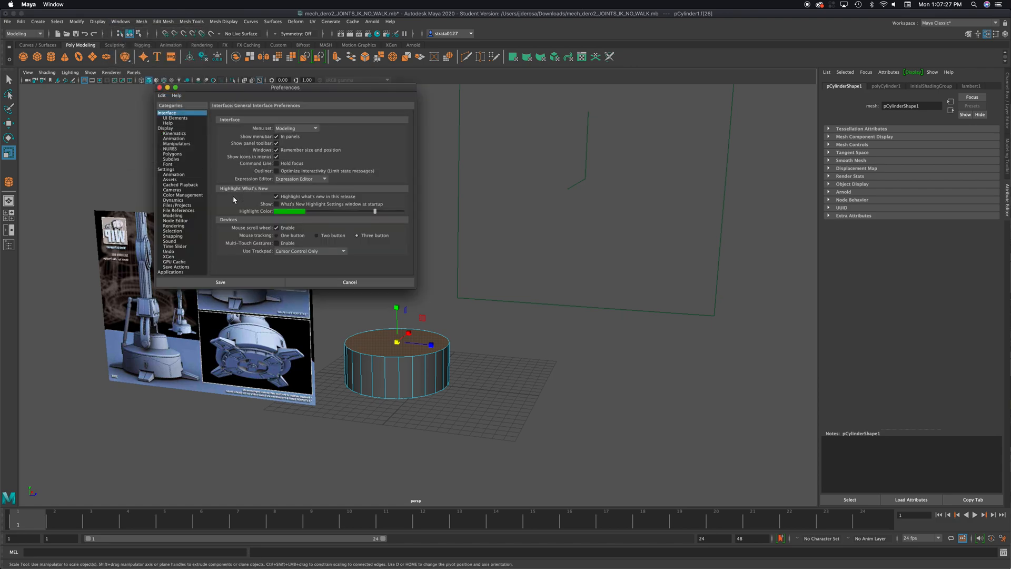
{"action": "left_click", "coordinate": [172, 231]}
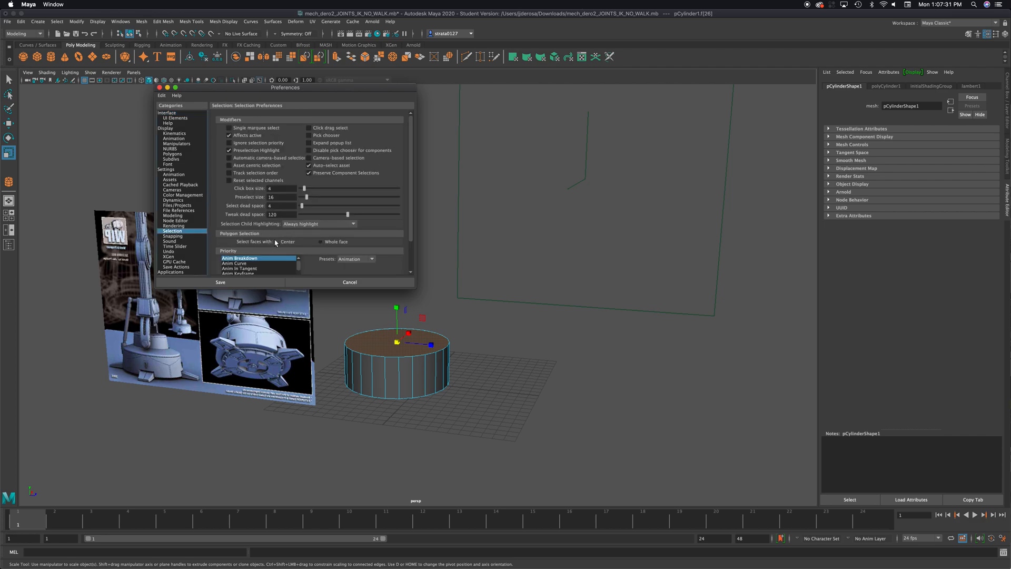
{"action": "left_click", "coordinate": [220, 282]}
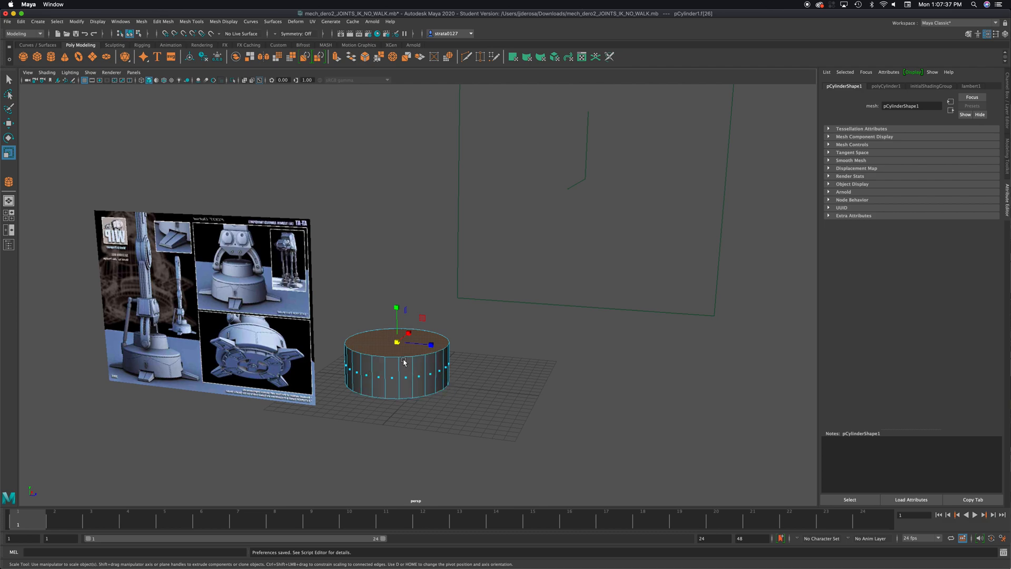
Step: Deselect the cylinder's top face while keeping face selection mode
{"action": "left_click", "coordinate": [21, 21]}
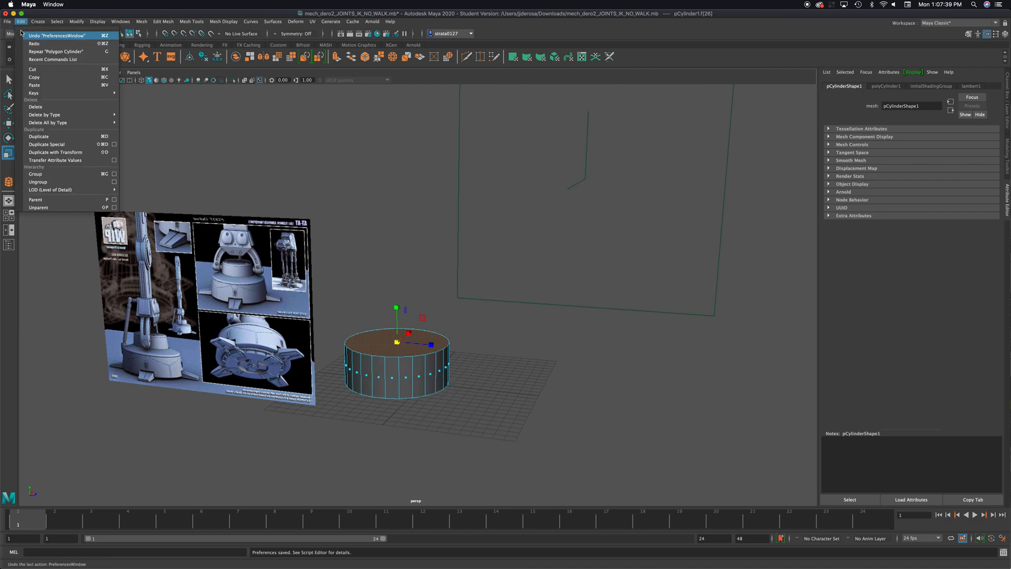
{"action": "left_click", "coordinate": [20, 23]}
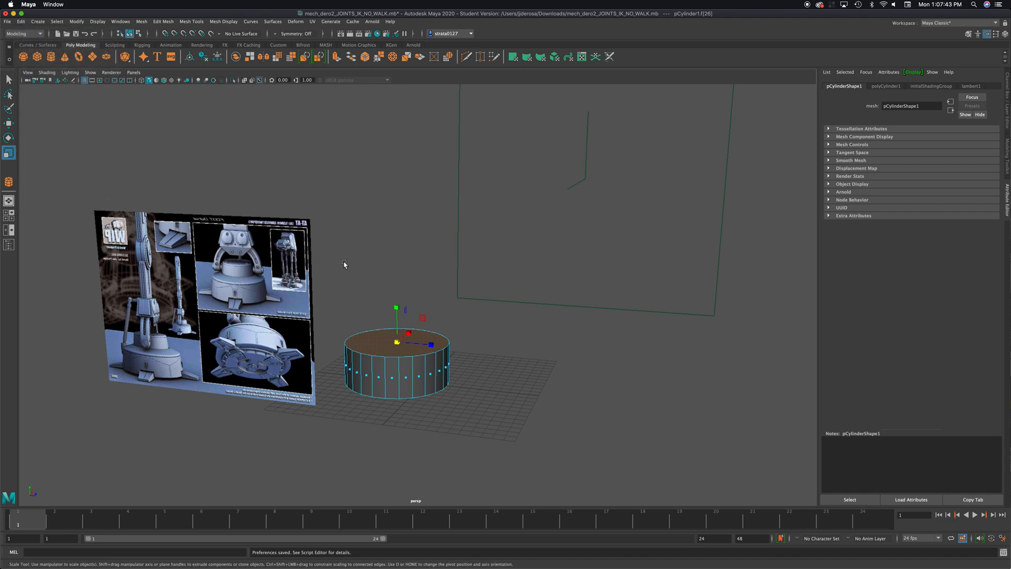
{"action": "left_click_drag", "start_coordinate": [453, 317], "coordinate": [445, 316], "text": "alt"}
{"action": "left_click", "coordinate": [445, 317]}
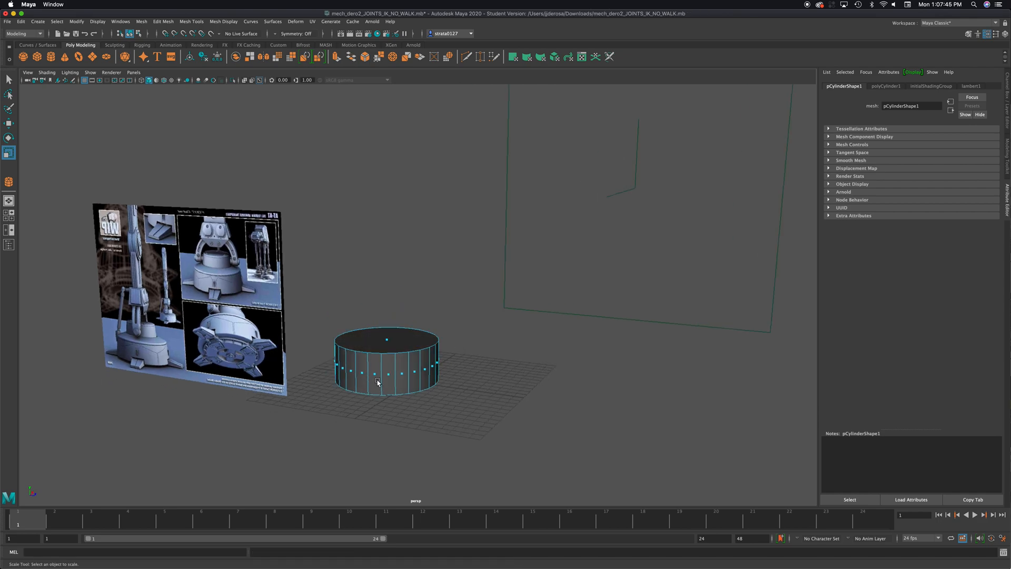
Step: Select the cylinder's top face, scale it slightly inward, and lower it a little so the base wall tapers
{"action": "left_click", "coordinate": [386, 343]}
{"action": "left_click_drag", "start_coordinate": [495, 350], "coordinate": [399, 349], "text": "alt"}
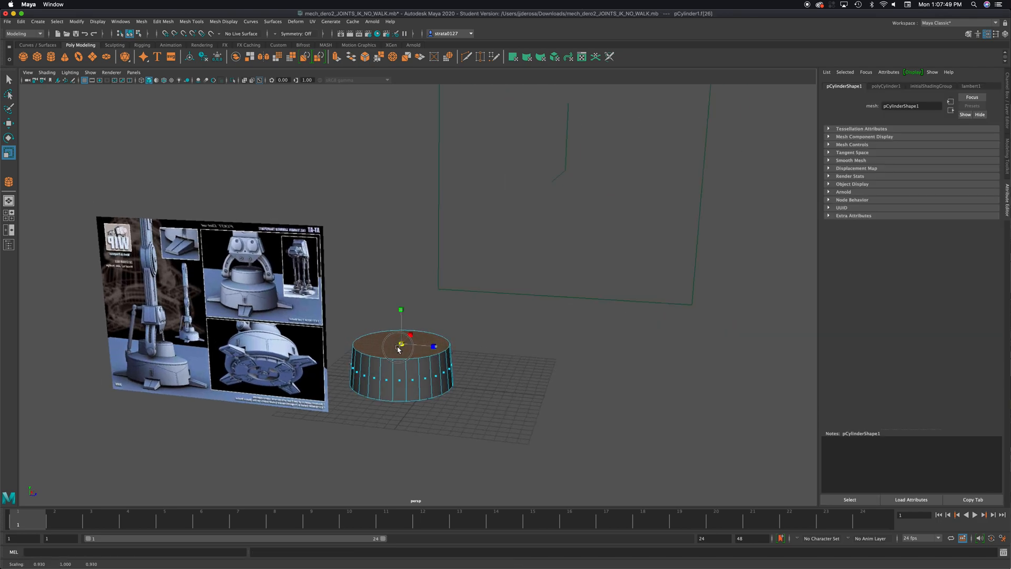
{"action": "left_click_drag", "start_coordinate": [472, 346], "coordinate": [483, 345], "text": "alt"}
{"action": "key", "text": "w"}
{"action": "left_click_drag", "start_coordinate": [405, 302], "coordinate": [405, 309]}
{"action": "mouse_move", "coordinate": [463, 332]}
{"action": "left_mouse_down", "text": "alt"}
{"action": "mouse_move", "coordinate": [501, 339]}
{"action": "mouse_move", "coordinate": [451, 342]}
{"action": "left_mouse_up", "text": "alt"}
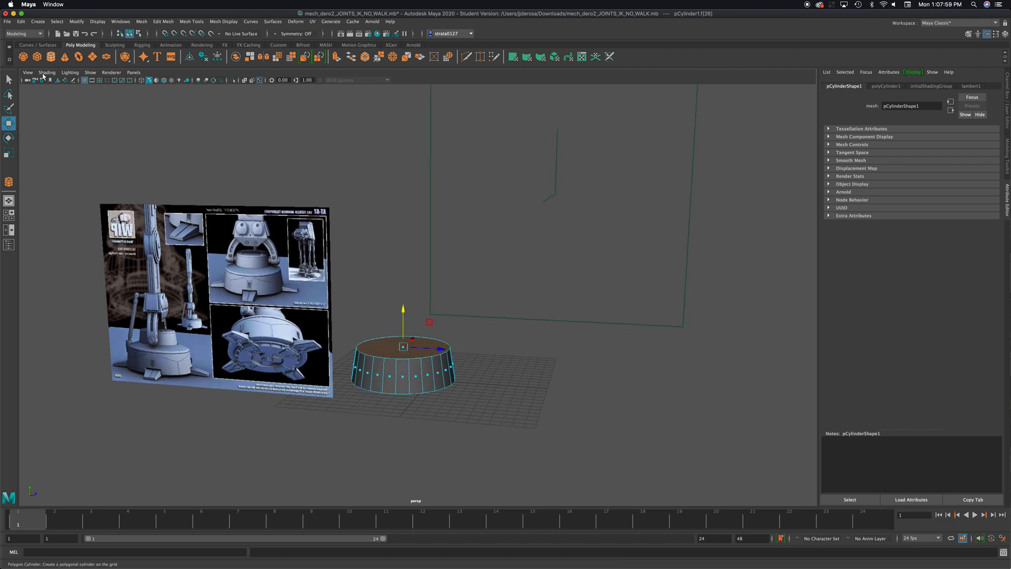
Step: Extrude the top face with a 0.967 inset, then extrude it again slightly downward to start a groove
{"action": "left_click", "coordinate": [336, 57]}
{"action": "left_click_drag", "start_coordinate": [391, 375], "coordinate": [401, 358], "text": "alt"}
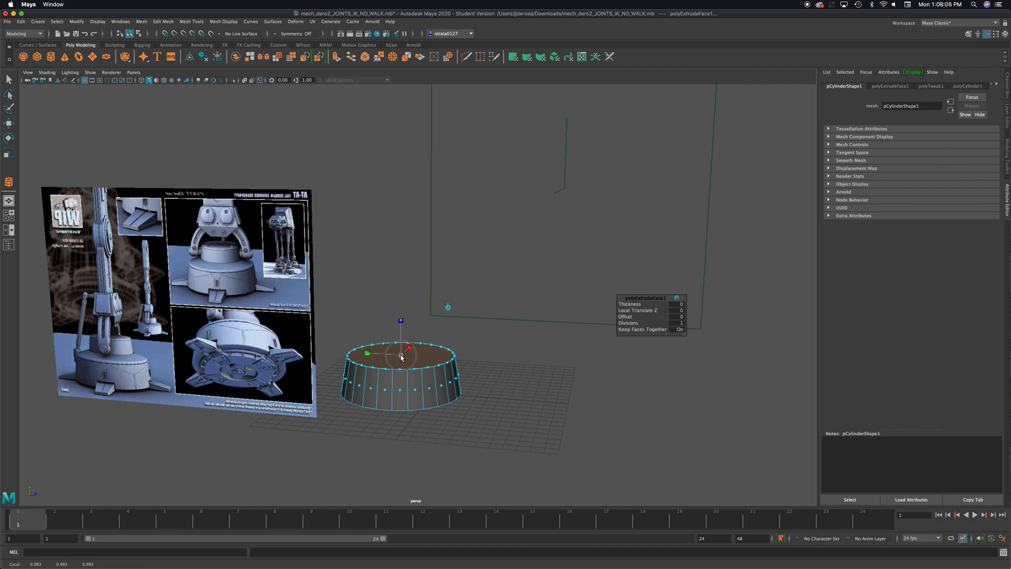
{"action": "key", "text": "ctrl+e"}
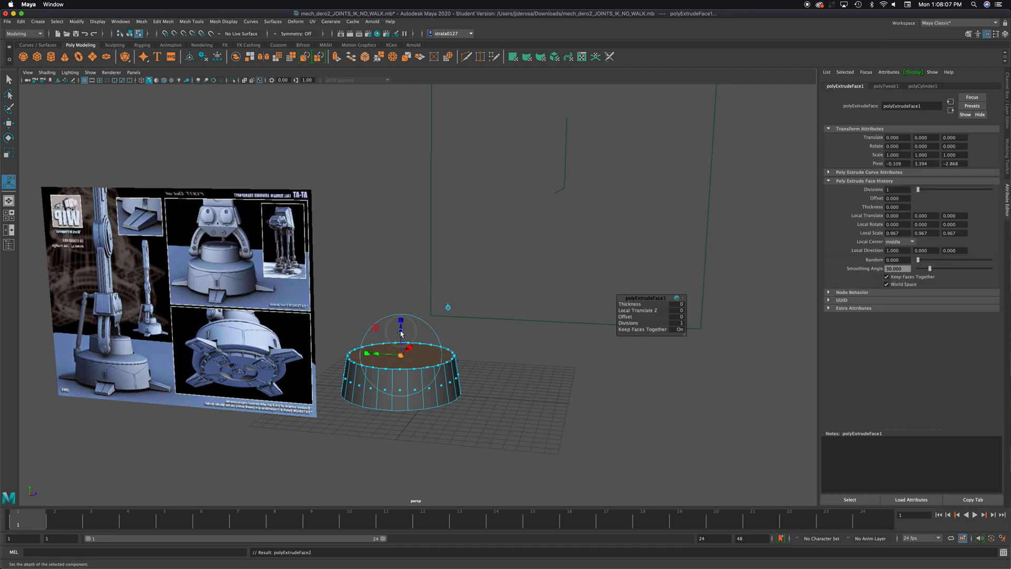
{"action": "left_click_drag", "start_coordinate": [400, 332], "coordinate": [401, 352]}
Step: Extrude the recessed top face twice more, raising the last extrusion 0.324 with a local scale of 0.967
{"action": "key", "text": "ctrl+e"}
{"action": "key", "text": "ctrl+e"}
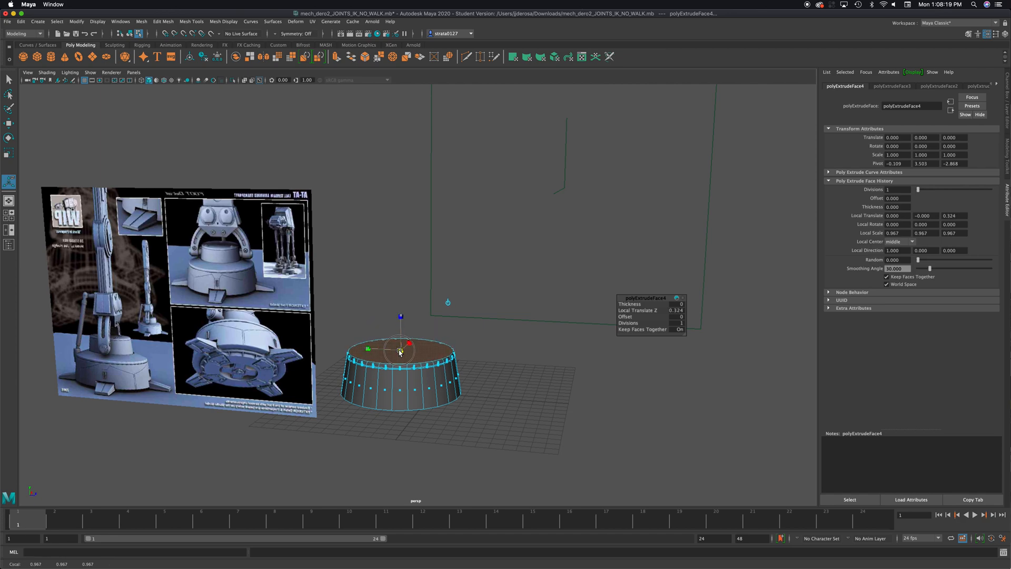
{"action": "left_click", "coordinate": [399, 351]}
Step: Extrude the top face up 0.754 and scale it to 0.667 to form a sloped shoulder
{"action": "key", "text": "ctrl+e"}
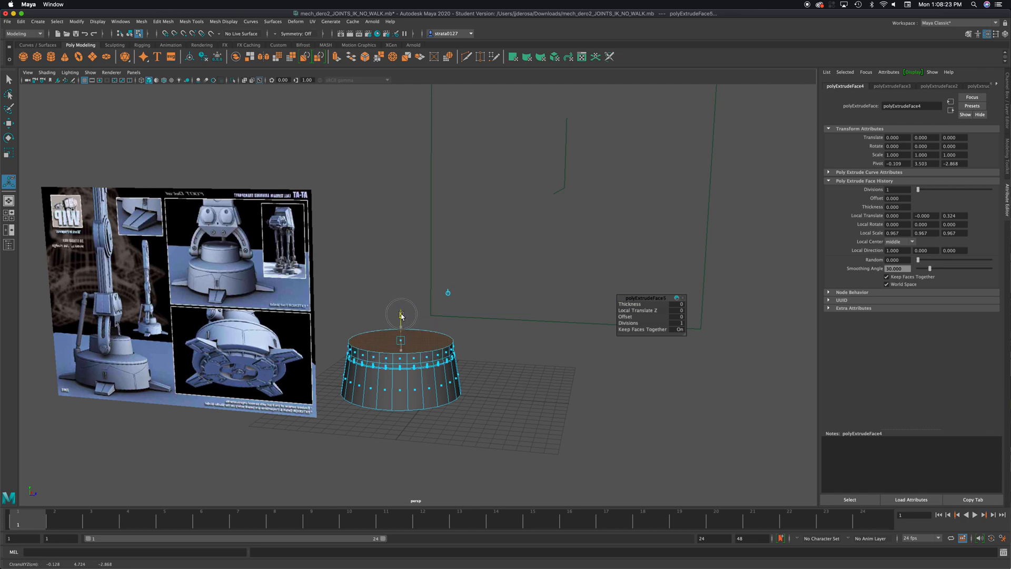
{"action": "left_click_drag", "start_coordinate": [402, 315], "coordinate": [396, 350]}
{"action": "left_click", "coordinate": [401, 305]}
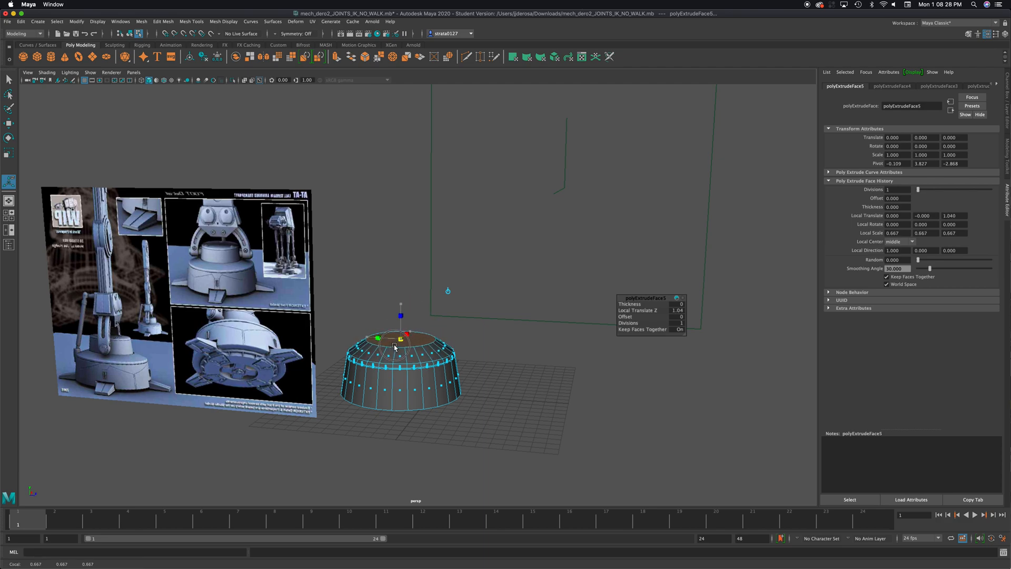
{"action": "left_click_drag", "start_coordinate": [401, 314], "coordinate": [402, 316]}
Step: Sink an extrusion of the shoulder's top face by 0.466, then extrude up 2.447 with 0.85 scale for the upper tier
{"action": "key", "text": "ctrl+e"}
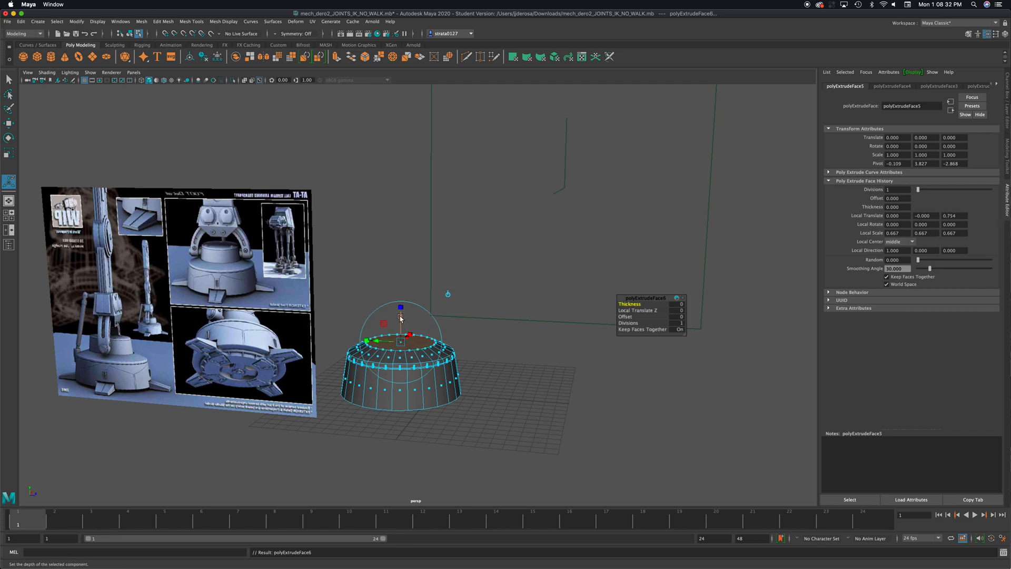
{"action": "left_click_drag", "start_coordinate": [400, 320], "coordinate": [401, 325]}
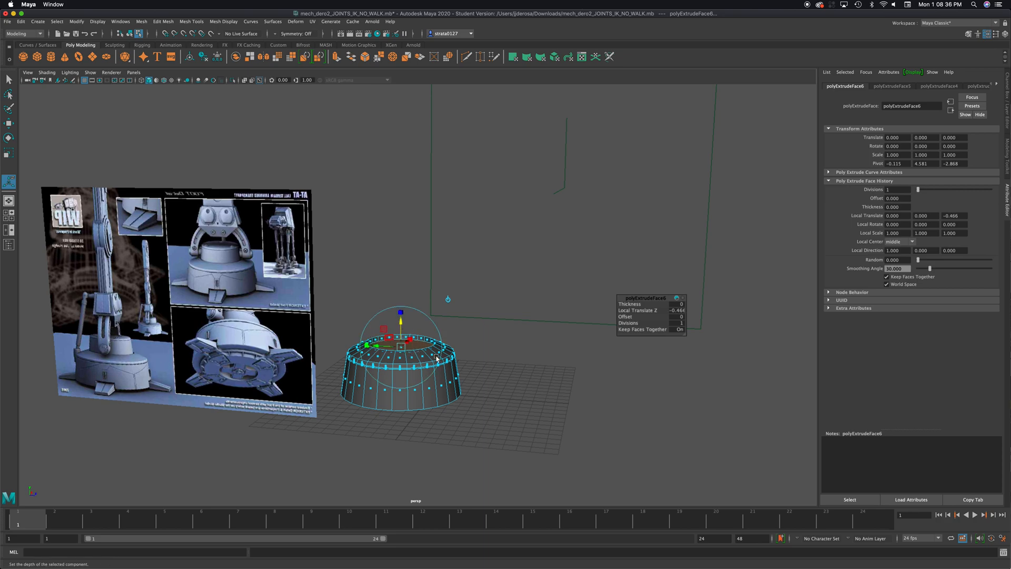
{"action": "left_click_drag", "start_coordinate": [464, 368], "coordinate": [388, 379], "text": "alt"}
{"action": "left_click_drag", "start_coordinate": [458, 394], "coordinate": [464, 363], "text": "alt"}
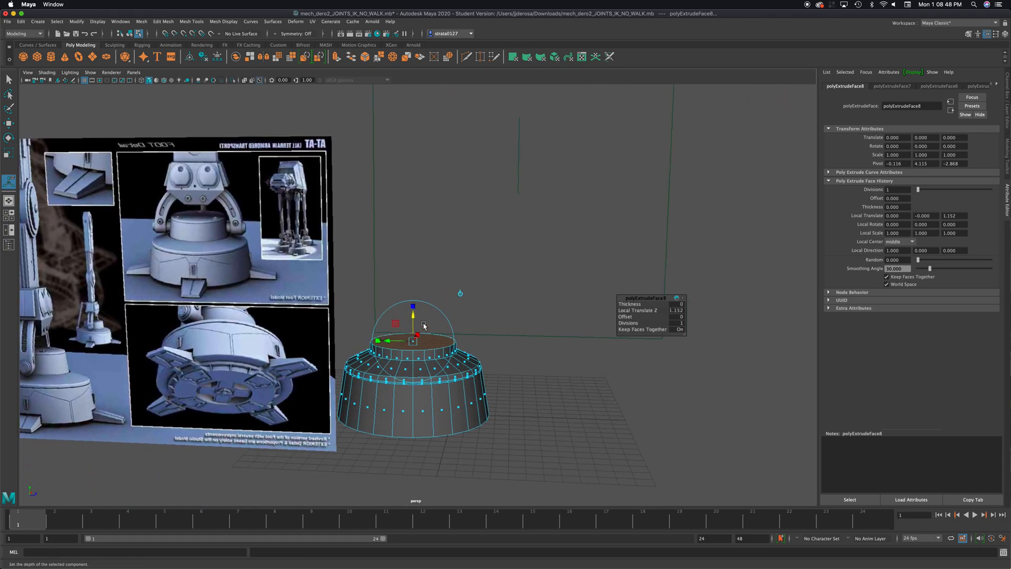
{"action": "left_click_drag", "start_coordinate": [413, 317], "coordinate": [424, 335]}
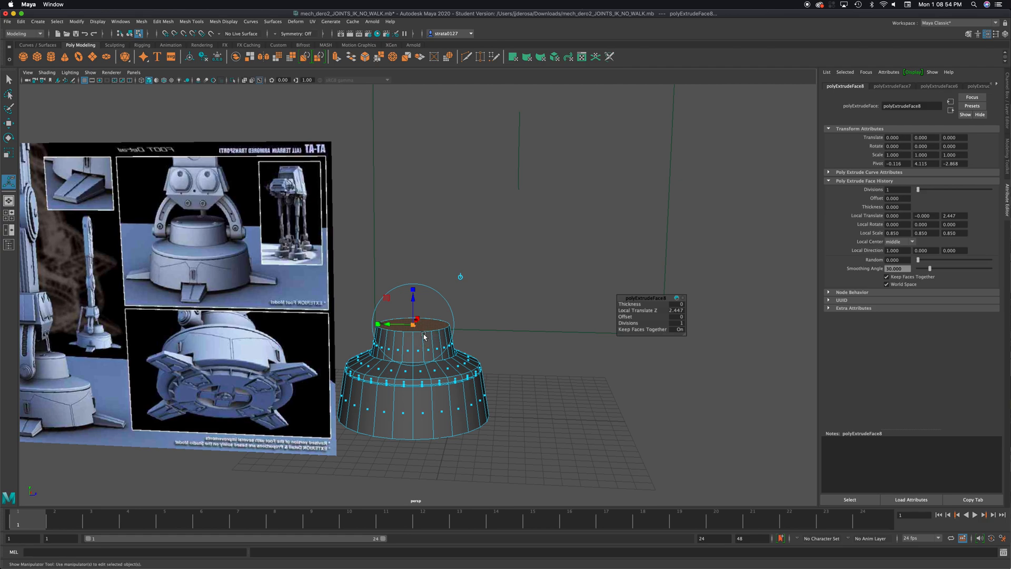
Step: Bevel the upper tier's rim by extruding its top face up 0.197 at 0.967 scale, and extrude the cap once more
{"action": "key", "text": "ctrl+e"}
{"action": "left_click_drag", "start_coordinate": [413, 295], "coordinate": [413, 324]}
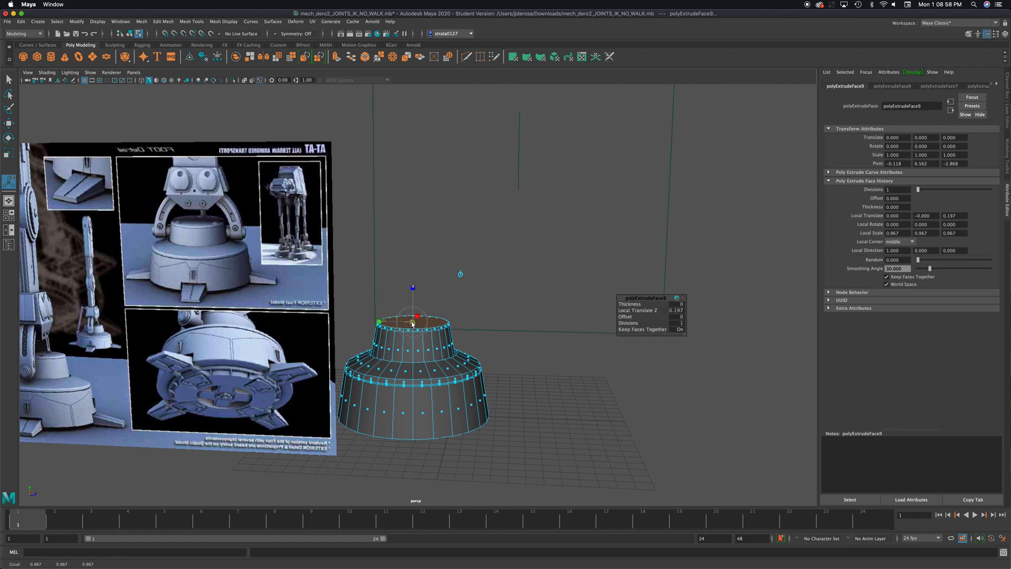
{"action": "key", "text": "ctrl+e"}
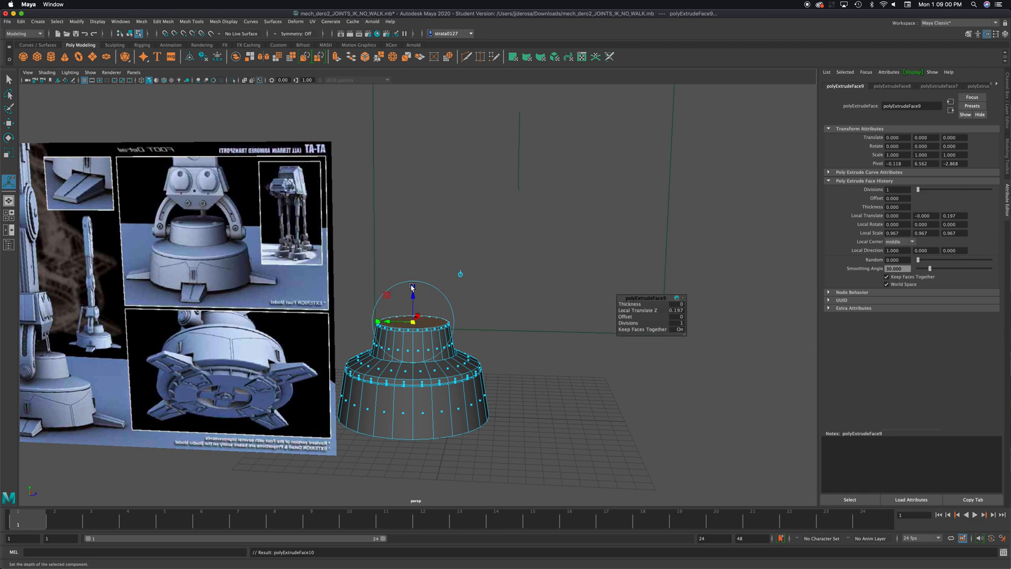
{"action": "left_click_drag", "start_coordinate": [413, 287], "coordinate": [412, 286]}
{"action": "left_click_drag", "start_coordinate": [415, 321], "coordinate": [412, 290]}
Step: Return the foot mesh to object mode and deselect it to review the shape against the reference
{"action": "right_click_drag", "start_coordinate": [458, 368], "coordinate": [441, 371], "text": "alt"}
{"action": "middle_click_drag", "start_coordinate": [440, 372], "coordinate": [473, 373], "text": "alt"}
{"action": "left_click_drag", "start_coordinate": [474, 373], "coordinate": [431, 372], "text": "alt"}
{"action": "right_click_drag", "start_coordinate": [431, 372], "coordinate": [470, 333]}
{"action": "left_click", "coordinate": [563, 414]}
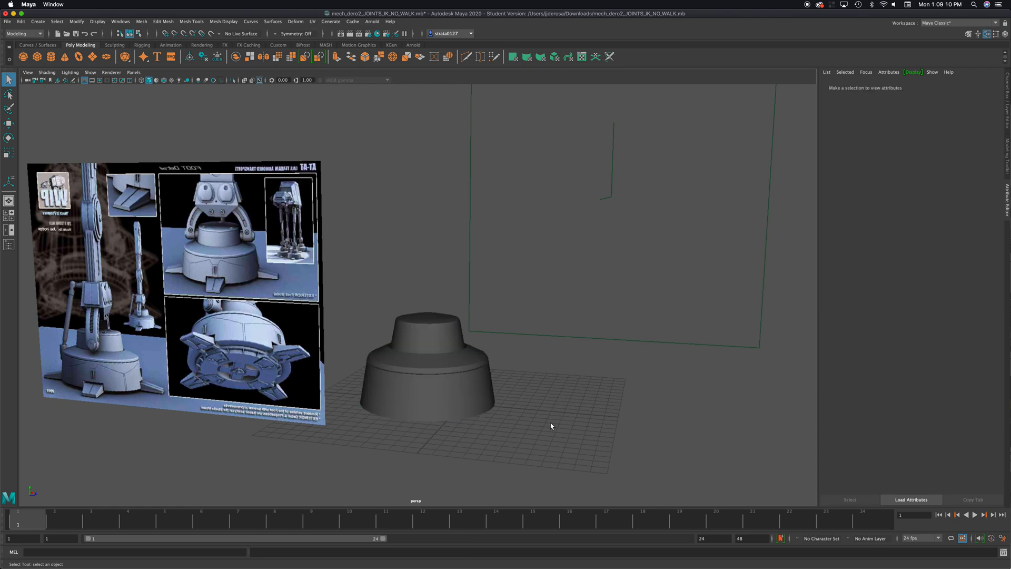
{"action": "mouse_move", "coordinate": [546, 419]}
{"action": "left_mouse_down", "text": "alt"}
{"action": "mouse_move", "coordinate": [533, 420]}
{"action": "mouse_move", "coordinate": [565, 421]}
{"action": "mouse_move", "coordinate": [555, 420]}
{"action": "left_mouse_up", "text": "alt"}
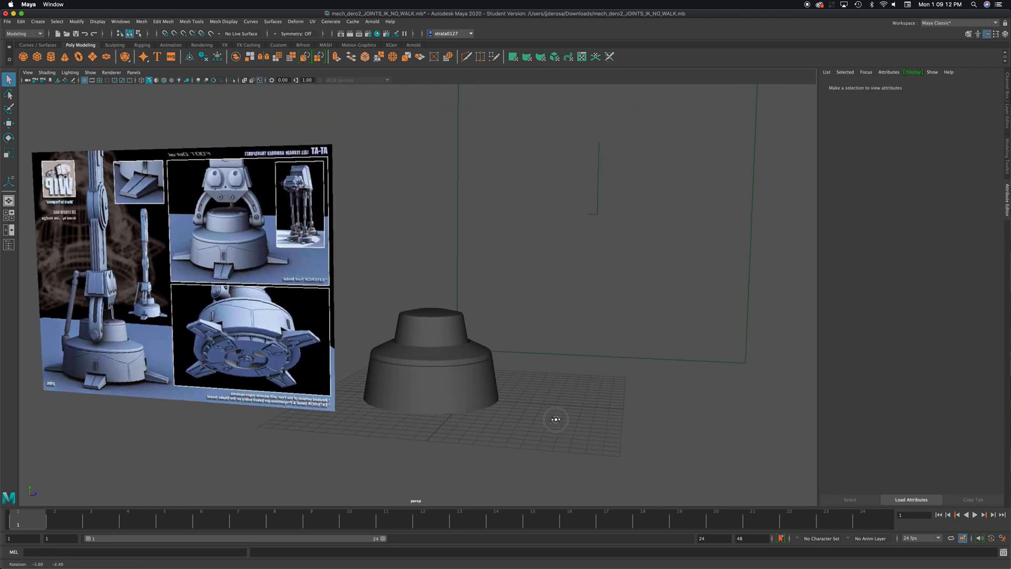
{"action": "left_click", "coordinate": [478, 385]}
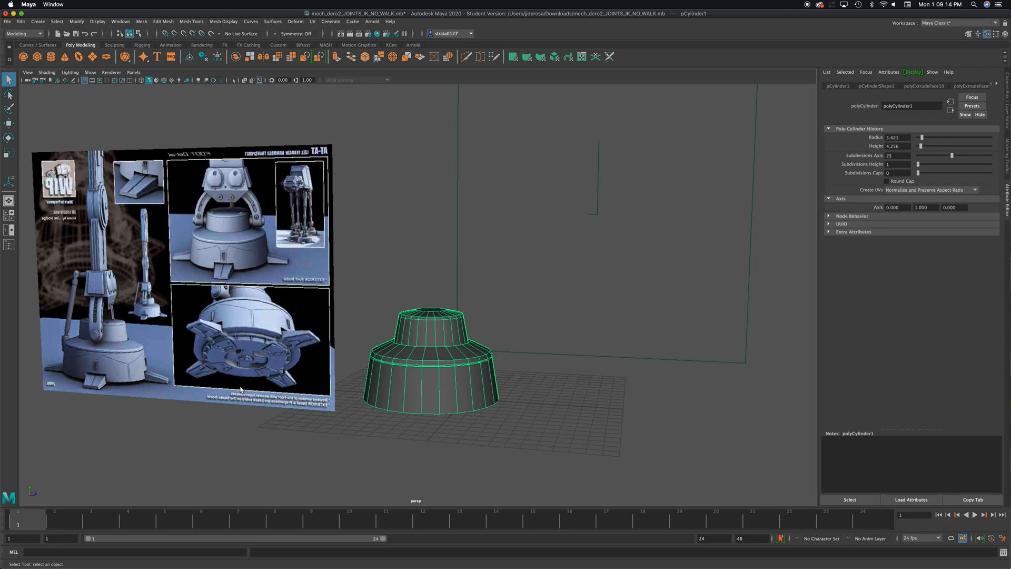
{"action": "right_click_drag", "start_coordinate": [423, 343], "coordinate": [424, 364]}
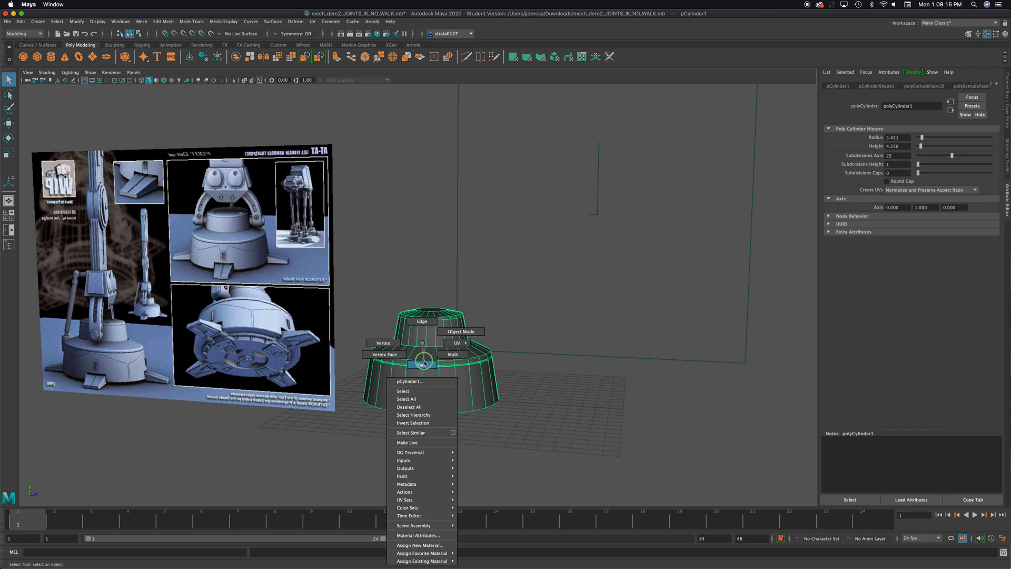
{"action": "right_click_drag", "start_coordinate": [414, 408], "coordinate": [414, 408]}
{"action": "left_click", "coordinate": [415, 396]}
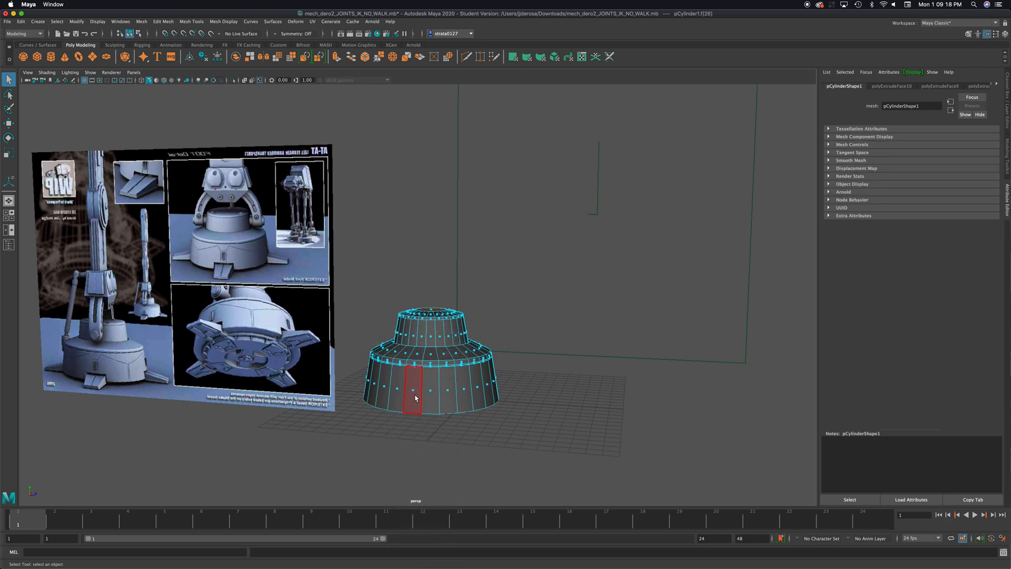
{"action": "left_click", "coordinate": [413, 391]}
{"action": "left_click", "coordinate": [430, 391], "text": "shift"}
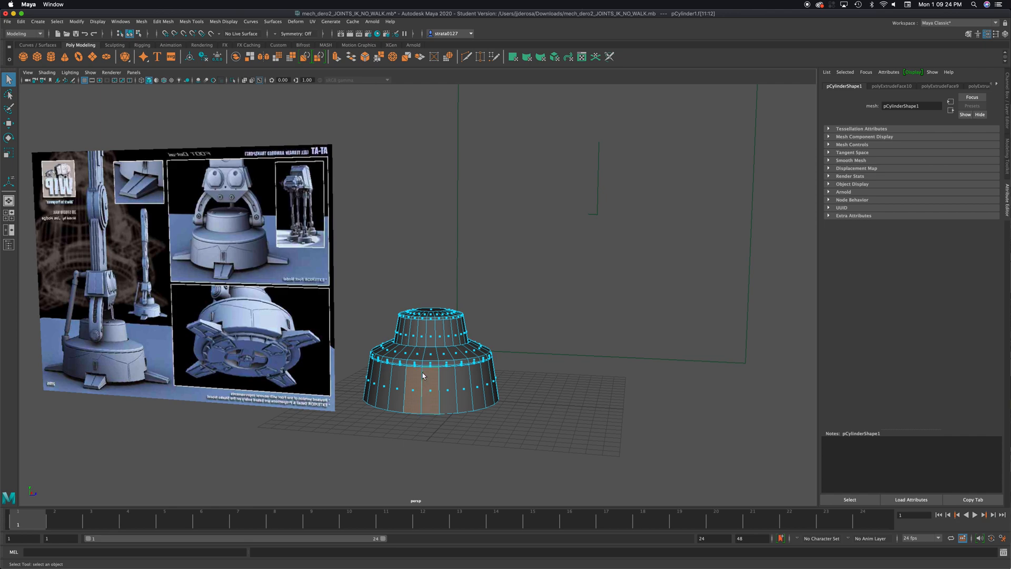
{"action": "right_click_drag", "start_coordinate": [434, 381], "coordinate": [460, 334]}
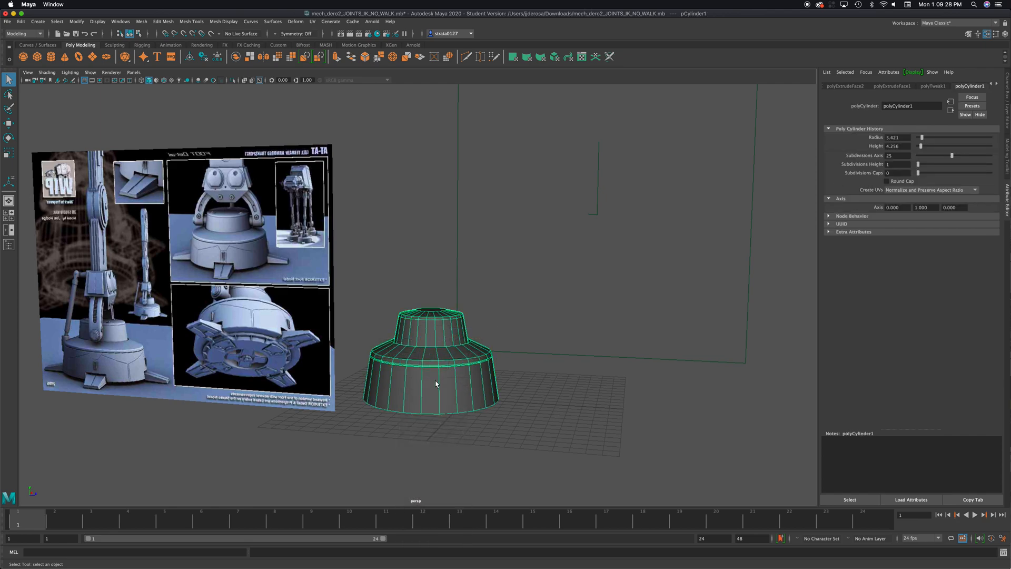
Step: Insert a horizontal edge loop around the base wall, close to its bottom edge
{"action": "left_click", "coordinate": [188, 22]}
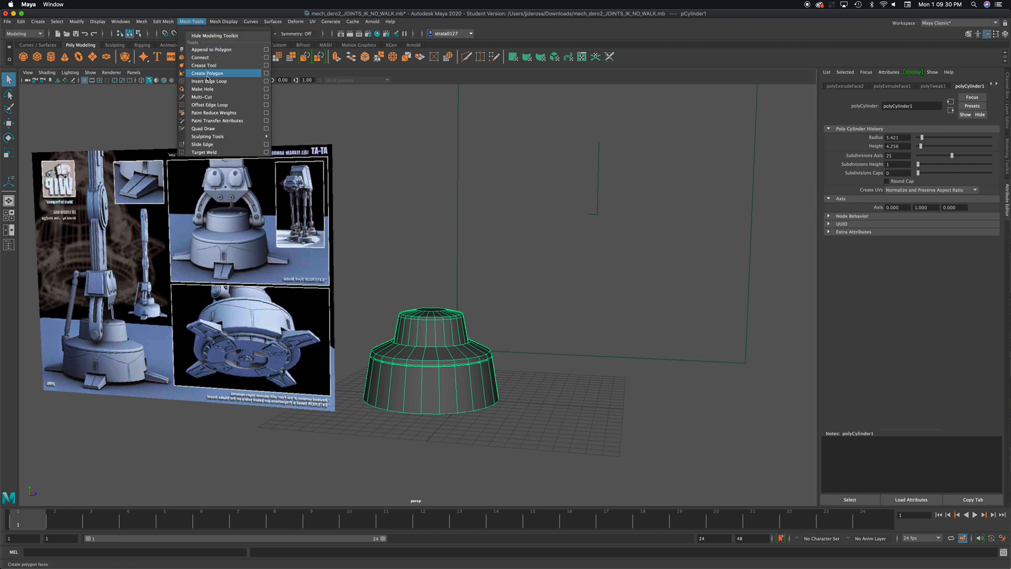
{"action": "left_click", "coordinate": [244, 82]}
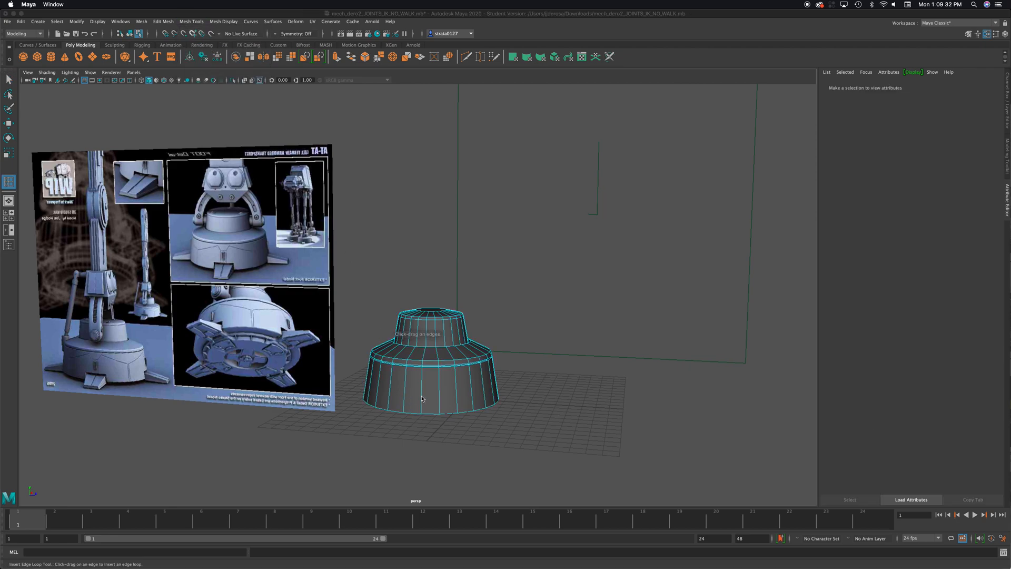
{"action": "left_click_drag", "start_coordinate": [421, 401], "coordinate": [424, 405]}
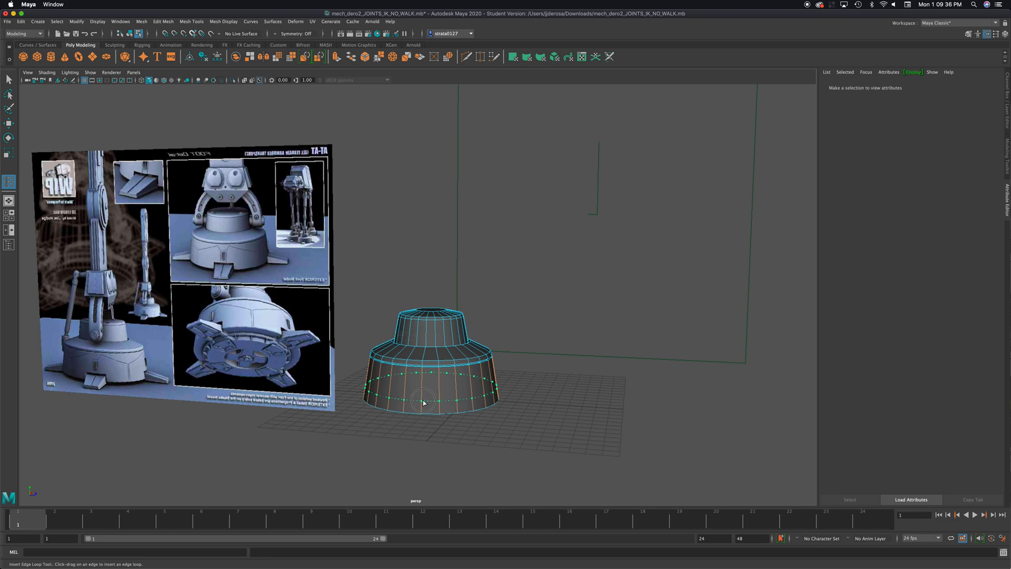
{"action": "left_click_drag", "start_coordinate": [424, 403], "coordinate": [426, 408]}
{"action": "mouse_move", "coordinate": [544, 372]}
{"action": "left_mouse_down", "text": "alt"}
{"action": "mouse_move", "coordinate": [514, 372]}
{"action": "mouse_move", "coordinate": [548, 372]}
{"action": "left_mouse_up", "text": "alt"}
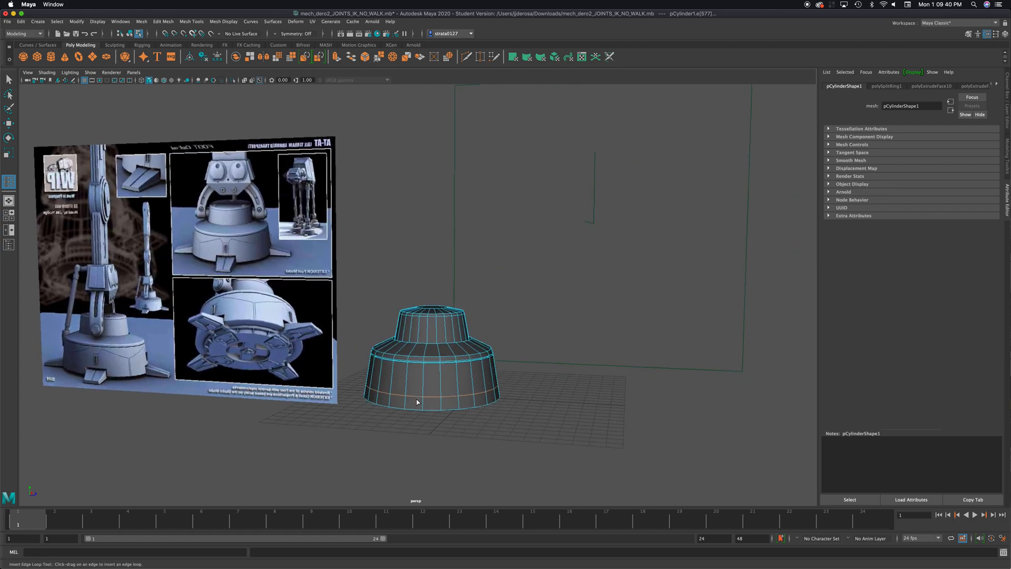
Step: Switch to face selection and select pairs of adjacent faces around the narrow band at the base's bottom
{"action": "left_click", "coordinate": [9, 123]}
{"action": "right_click", "coordinate": [404, 387]}
{"action": "mouse_move", "coordinate": [404, 388]}
{"action": "right_mouse_down"}
{"action": "mouse_move", "coordinate": [404, 359]}
{"action": "mouse_move", "coordinate": [409, 373]}
{"action": "right_mouse_up"}
{"action": "left_click", "coordinate": [410, 408]}
{"action": "left_click", "coordinate": [399, 403], "text": "shift"}
{"action": "left_click_drag", "start_coordinate": [453, 424], "coordinate": [517, 385], "text": "alt"}
{"action": "left_click", "coordinate": [503, 382]}
{"action": "left_click", "coordinate": [503, 382], "text": "shift"}
{"action": "left_click_drag", "start_coordinate": [448, 402], "coordinate": [121, 272], "text": "alt"}
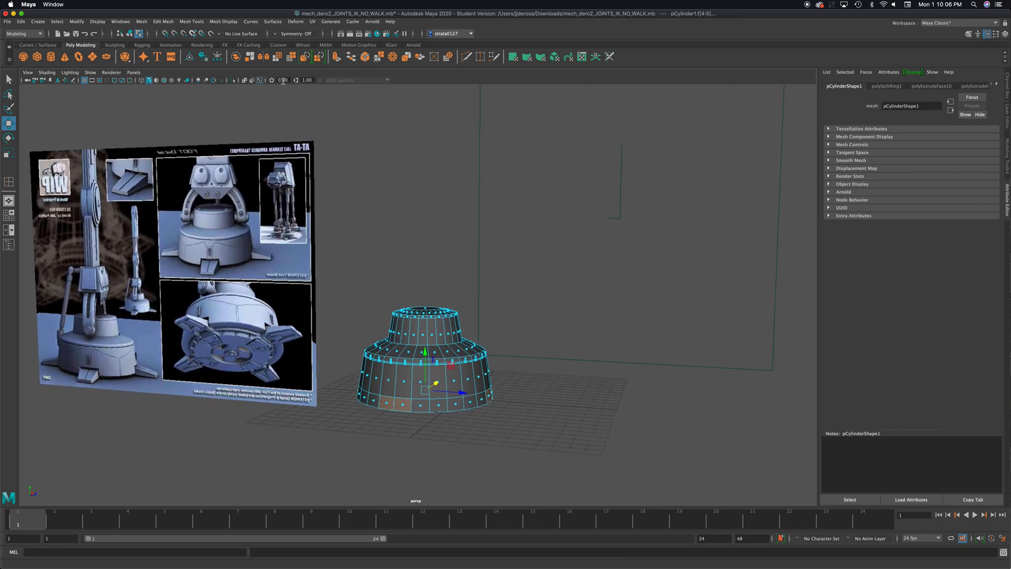
Step: Extrude the selected band faces outward with a local Z translation of 2.384 to form the toes
{"action": "left_click", "coordinate": [336, 56]}
{"action": "mouse_move", "coordinate": [374, 415]}
{"action": "left_mouse_down", "text": "alt"}
{"action": "mouse_move", "coordinate": [359, 391]}
{"action": "mouse_move", "coordinate": [318, 375]}
{"action": "mouse_move", "coordinate": [344, 439]}
{"action": "mouse_move", "coordinate": [359, 375]}
{"action": "mouse_move", "coordinate": [330, 376]}
{"action": "mouse_move", "coordinate": [443, 375]}
{"action": "mouse_move", "coordinate": [438, 413]}
{"action": "mouse_move", "coordinate": [476, 417]}
{"action": "mouse_move", "coordinate": [384, 442]}
{"action": "mouse_move", "coordinate": [412, 438]}
{"action": "mouse_move", "coordinate": [384, 474]}
{"action": "mouse_move", "coordinate": [372, 405]}
{"action": "left_mouse_up", "text": "alt"}
{"action": "key", "text": "z"}
{"action": "key", "text": "z"}
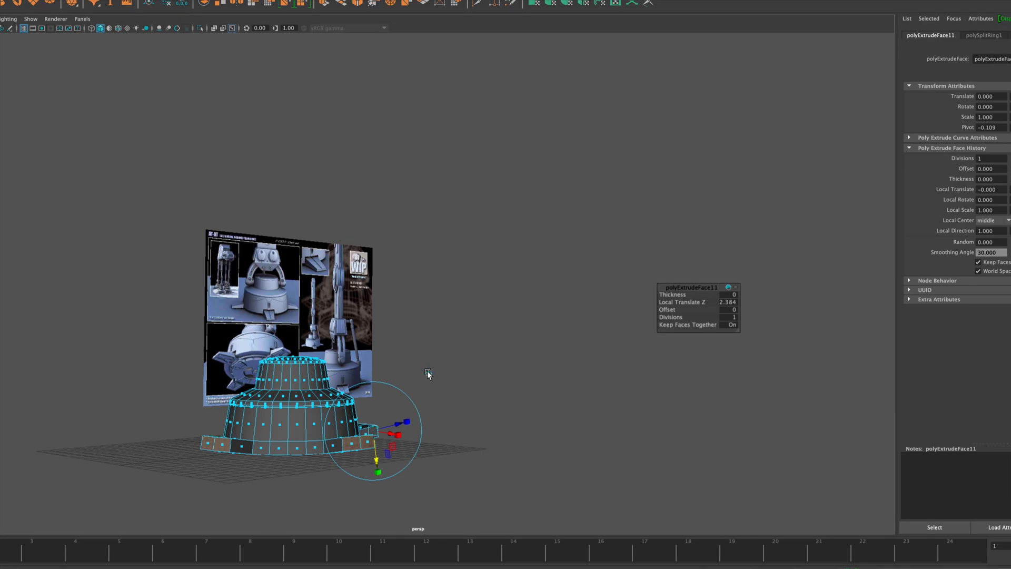
Step: Lower the extruded toe ends in world space, refining their Y translation to -0.367 in the side view
{"action": "left_click", "coordinate": [425, 364]}
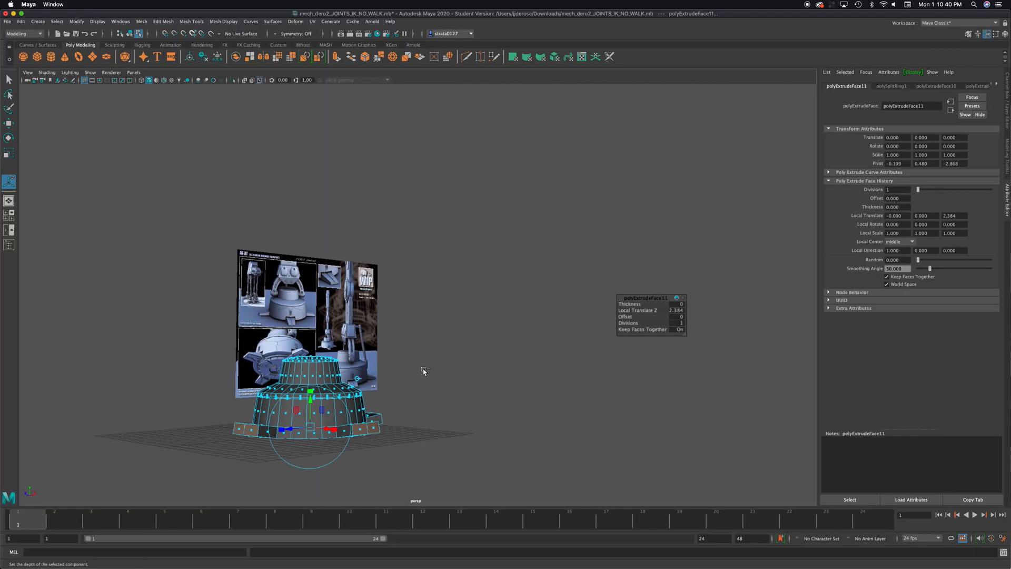
{"action": "left_click_drag", "start_coordinate": [312, 405], "coordinate": [311, 407]}
{"action": "key", "text": "space"}
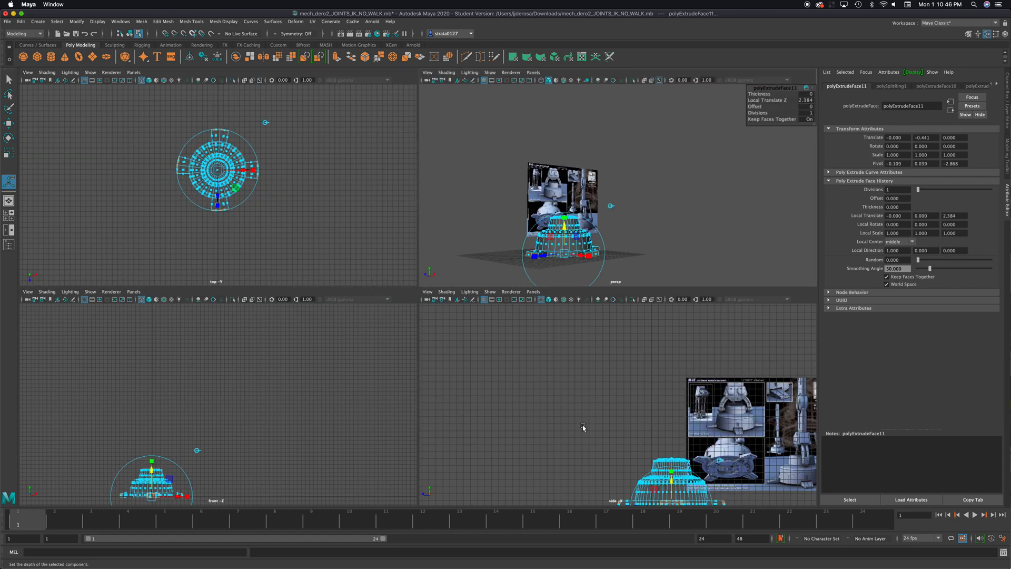
{"action": "key", "text": "space"}
{"action": "middle_click_drag", "start_coordinate": [576, 430], "coordinate": [529, 312], "text": "alt"}
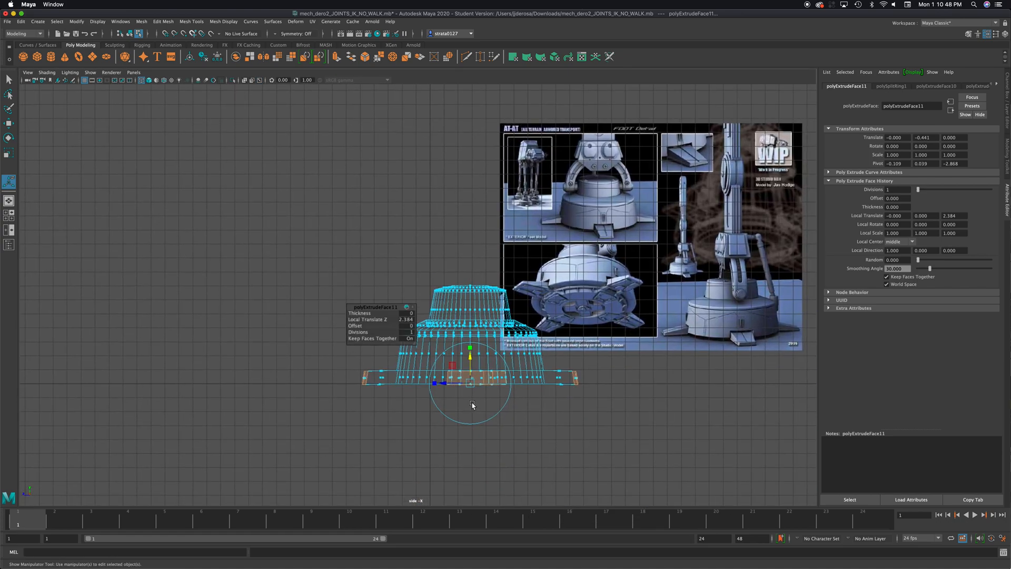
{"action": "left_click_drag", "start_coordinate": [482, 373], "coordinate": [470, 370]}
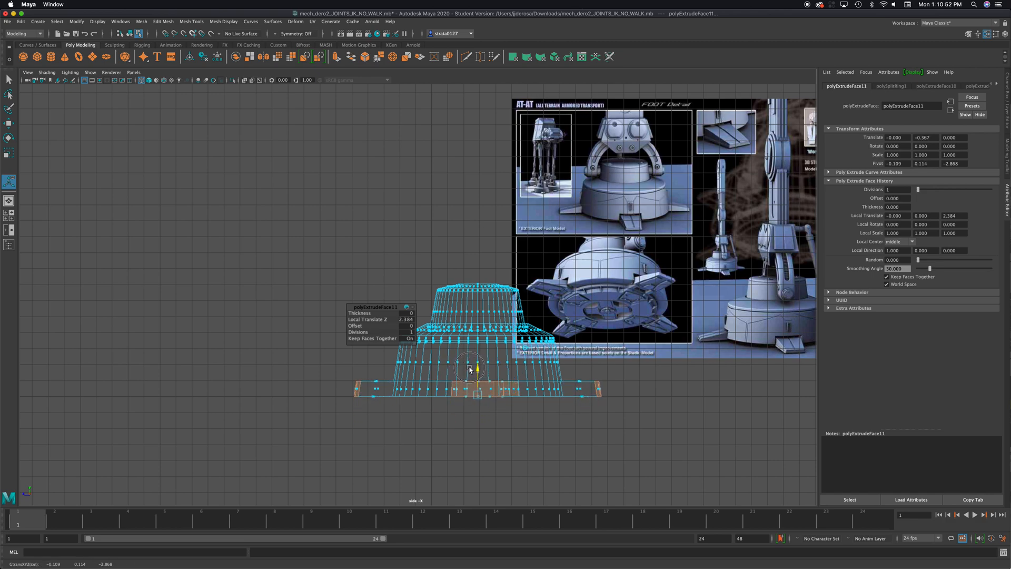
Step: Return to the perspective view and scale the toe end faces vertically to 0.655 so the toes taper
{"action": "key", "text": "space"}
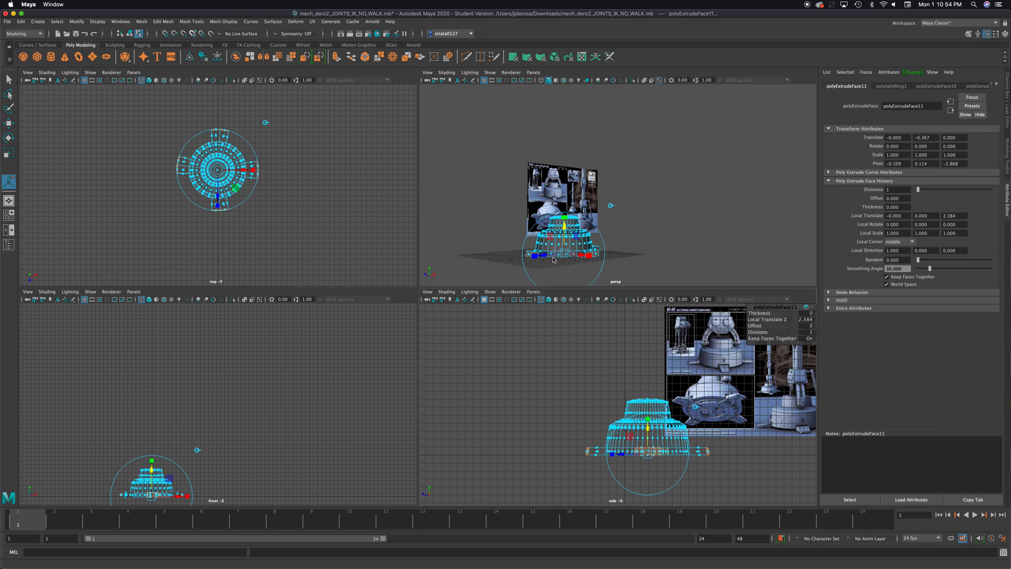
{"action": "key", "text": "space"}
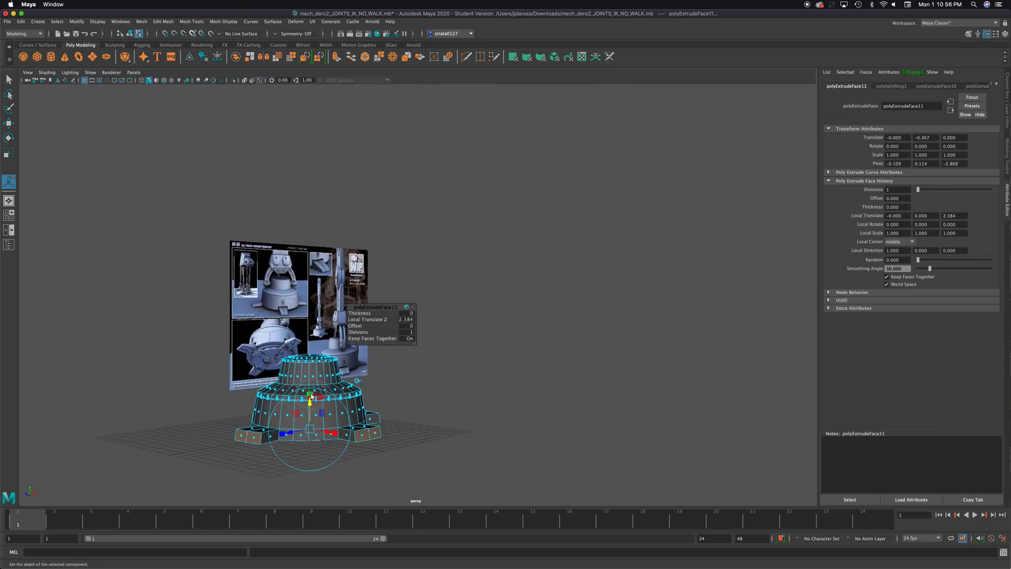
{"action": "mouse_move", "coordinate": [312, 397]}
{"action": "left_mouse_down"}
{"action": "mouse_move", "coordinate": [324, 423]}
{"action": "mouse_move", "coordinate": [295, 429]}
{"action": "mouse_move", "coordinate": [322, 413]}
{"action": "left_mouse_up"}
{"action": "key", "text": "z"}
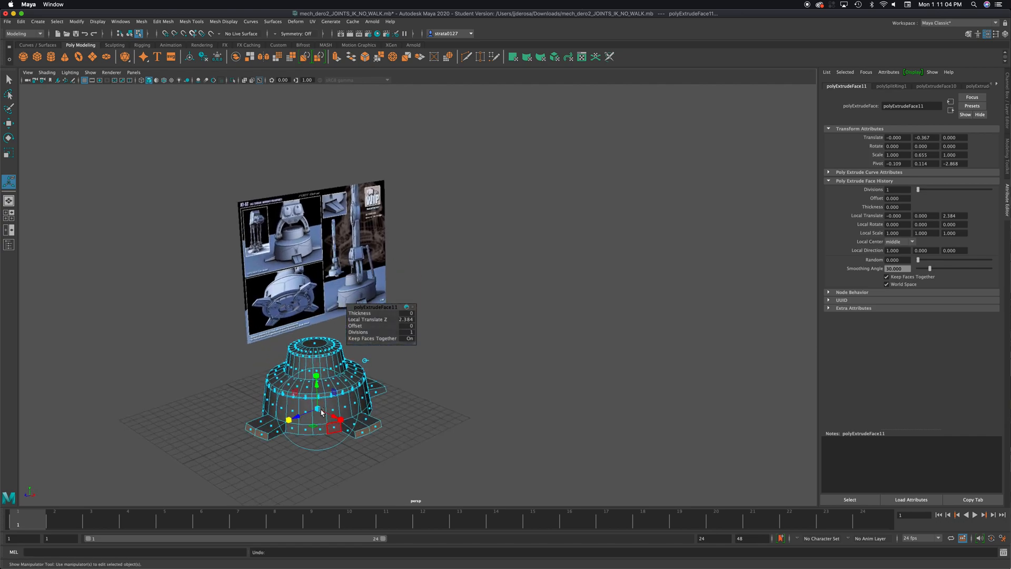
Step: Switch the extrusion manipulator to local space and set the toe end faces' local Z scale to 0.202
{"action": "left_click", "coordinate": [365, 361]}
{"action": "left_click_drag", "start_coordinate": [412, 377], "coordinate": [436, 432]}
{"action": "left_click", "coordinate": [465, 426]}
{"action": "key", "text": "ctrl+z"}
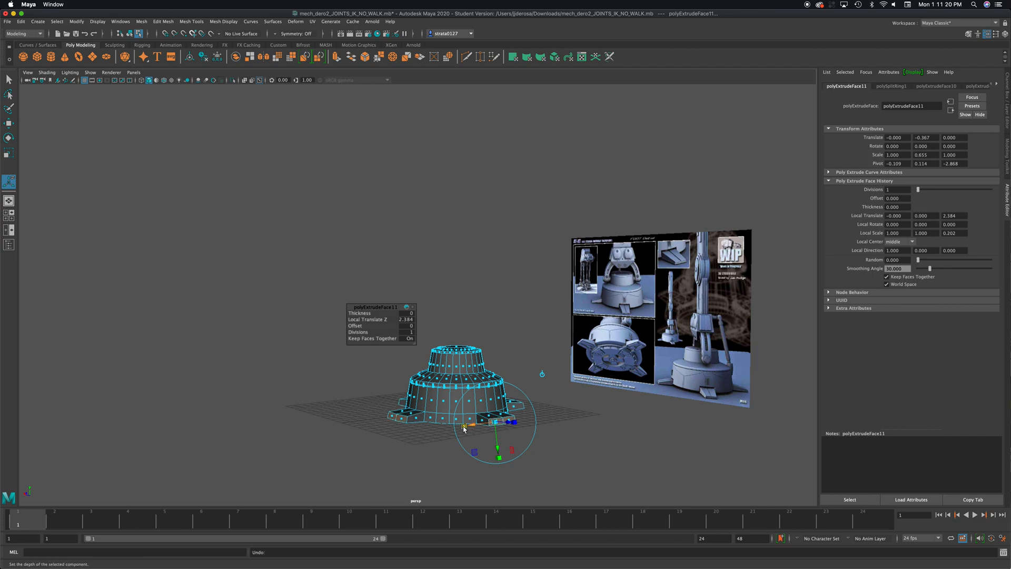
Step: Lower the tapered toe ends to a Y translation of -0.515 in the side view, level with the base's bottom
{"action": "left_click_drag", "start_coordinate": [474, 424], "coordinate": [406, 422], "text": "alt"}
{"action": "key", "text": "space"}
{"action": "key", "text": "space"}
{"action": "left_click", "coordinate": [644, 343]}
{"action": "left_click_drag", "start_coordinate": [478, 368], "coordinate": [479, 371]}
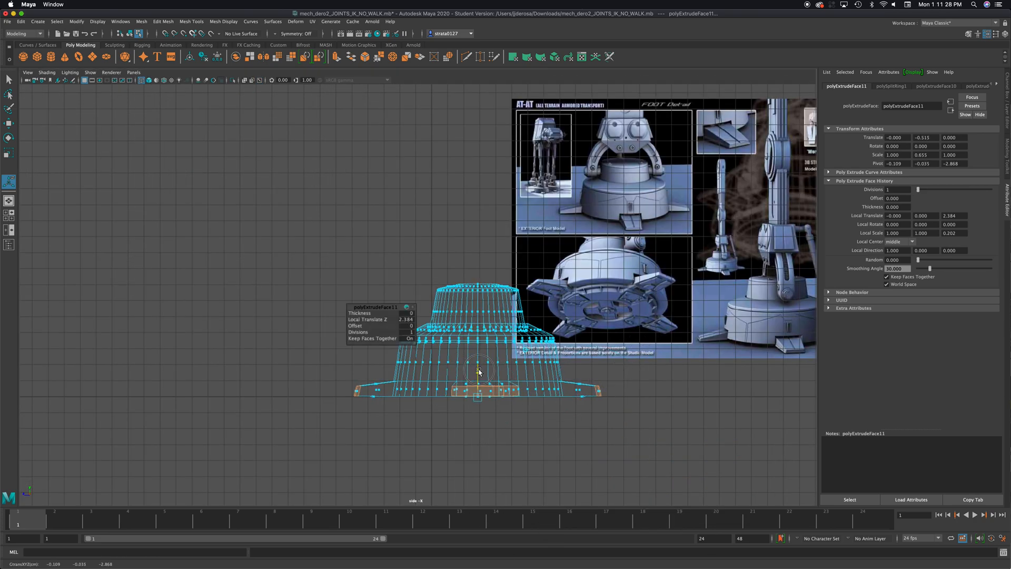
Step: Lower the toe end faces to a Y translation of -0.540 and return the foot to object mode in the perspective view
{"action": "key", "text": "space"}
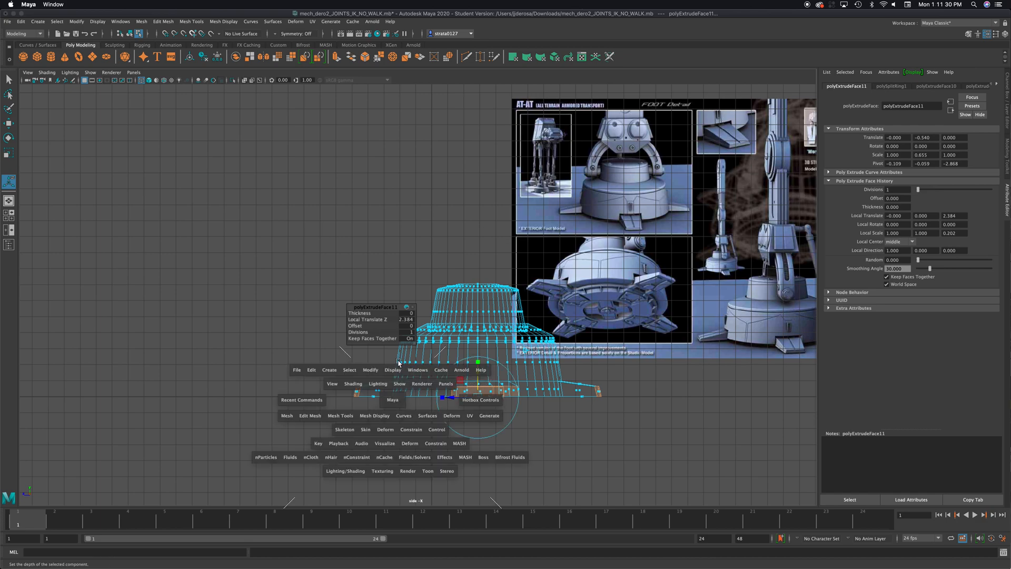
{"action": "key", "text": "space"}
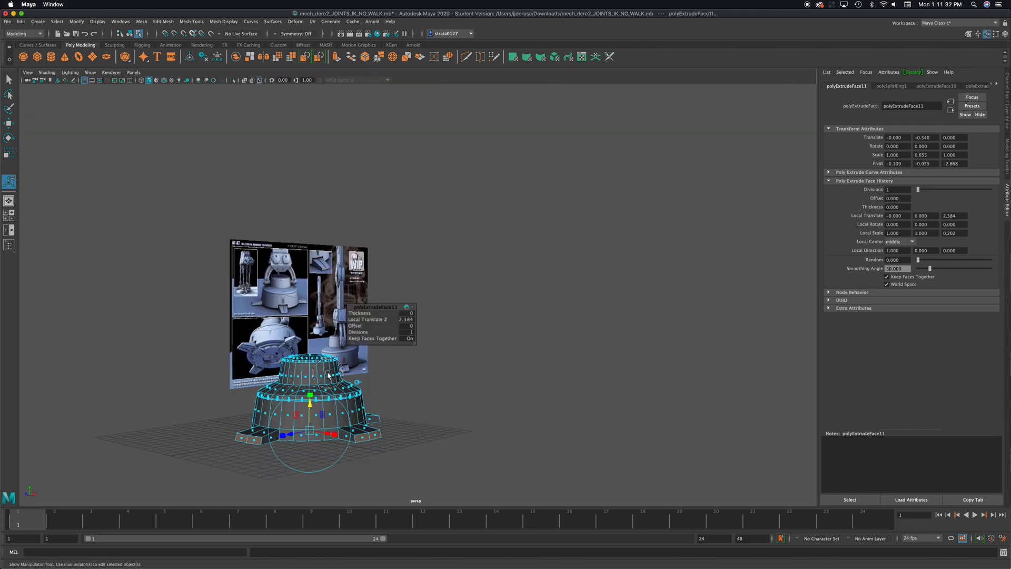
{"action": "left_click_drag", "start_coordinate": [327, 375], "coordinate": [371, 388], "text": "alt"}
{"action": "left_click", "coordinate": [411, 402]}
{"action": "left_click_drag", "start_coordinate": [388, 422], "coordinate": [330, 417], "text": "alt"}
{"action": "right_click_drag", "start_coordinate": [312, 379], "coordinate": [348, 337]}
{"action": "mouse_move", "coordinate": [406, 420]}
{"action": "left_mouse_down", "text": "alt"}
{"action": "mouse_move", "coordinate": [450, 417]}
{"action": "mouse_move", "coordinate": [388, 417]}
{"action": "left_mouse_up", "text": "alt"}
{"action": "left_click_drag", "start_coordinate": [407, 424], "coordinate": [356, 422], "text": "alt"}
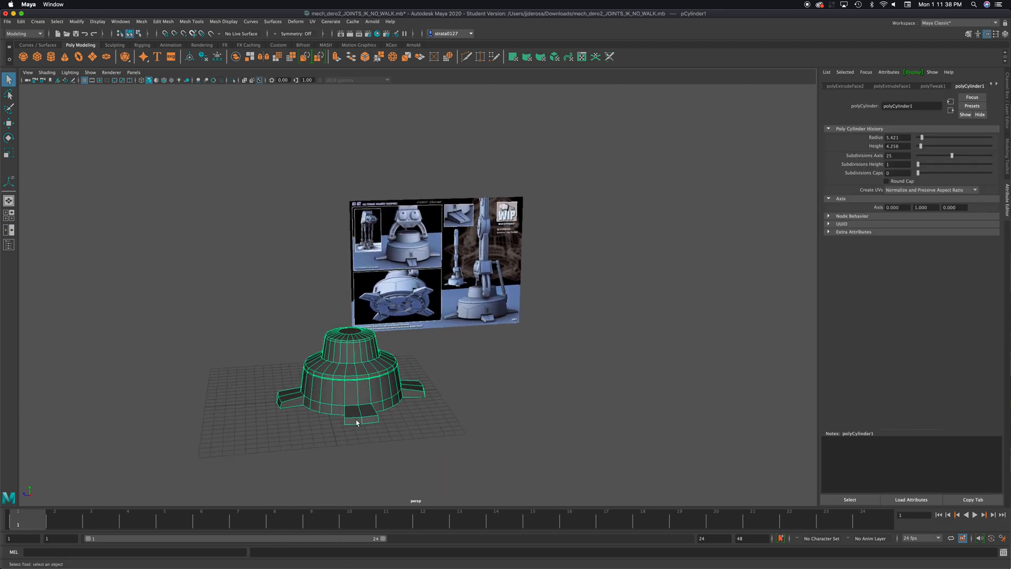
Step: Try to scale the end faces of one toe on the foot
{"action": "right_click", "coordinate": [366, 424]}
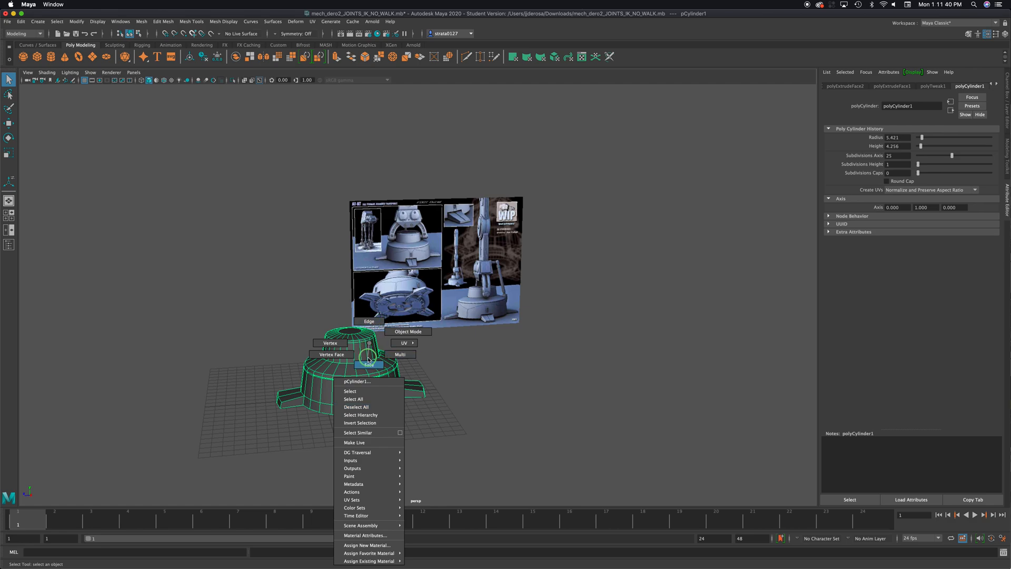
{"action": "right_click_drag", "start_coordinate": [361, 407], "coordinate": [357, 424]}
{"action": "left_click", "coordinate": [370, 422]}
{"action": "key", "text": "r"}
{"action": "left_click_drag", "start_coordinate": [326, 424], "coordinate": [643, 402]}
{"action": "left_click", "coordinate": [590, 399]}
{"action": "left_click_drag", "start_coordinate": [583, 390], "coordinate": [574, 384]}
{"action": "left_click_drag", "start_coordinate": [618, 420], "coordinate": [495, 410], "text": "alt"}
{"action": "key", "text": "super+z"}
{"action": "key", "text": "super+z"}
Step: Return the foot to object mode and examine its overall shape beside the reference image
{"action": "left_click_drag", "start_coordinate": [257, 471], "coordinate": [278, 494]}
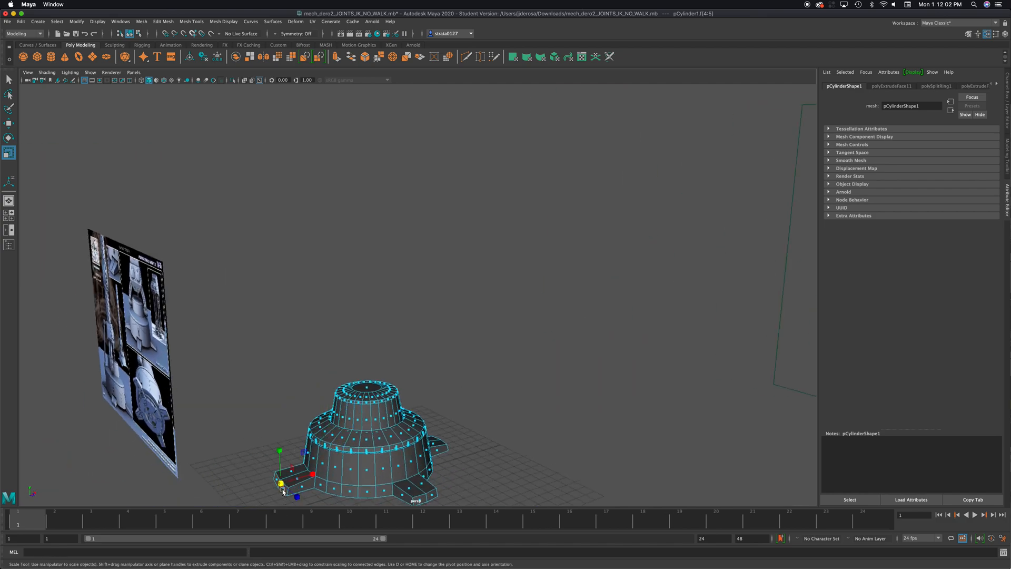
{"action": "left_click_drag", "start_coordinate": [237, 468], "coordinate": [259, 450], "text": "alt"}
{"action": "left_click", "coordinate": [251, 455]}
{"action": "right_click_drag", "start_coordinate": [396, 354], "coordinate": [438, 329]}
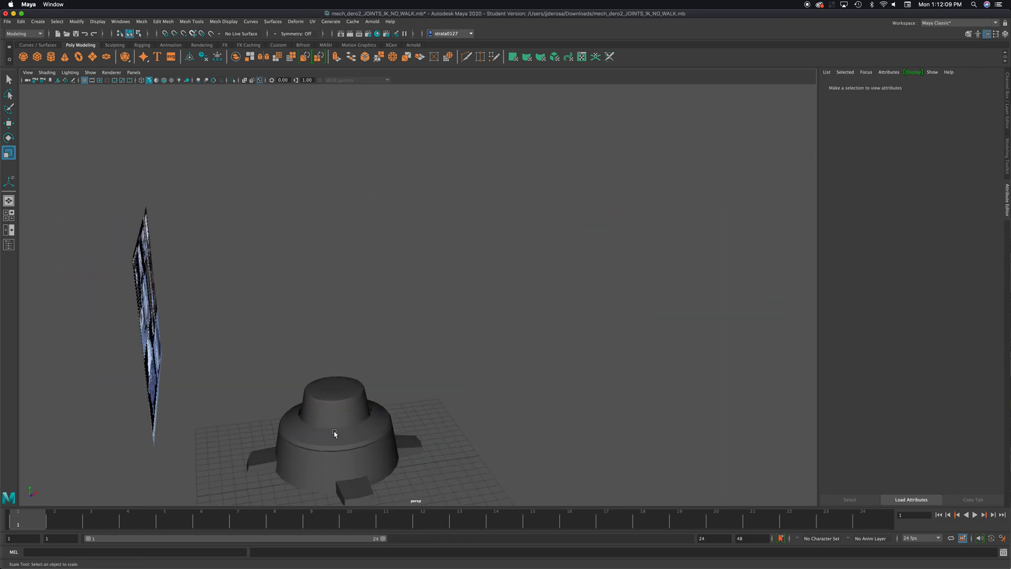
{"action": "left_click", "coordinate": [337, 421]}
{"action": "left_click_drag", "start_coordinate": [442, 416], "coordinate": [420, 406], "text": "alt"}
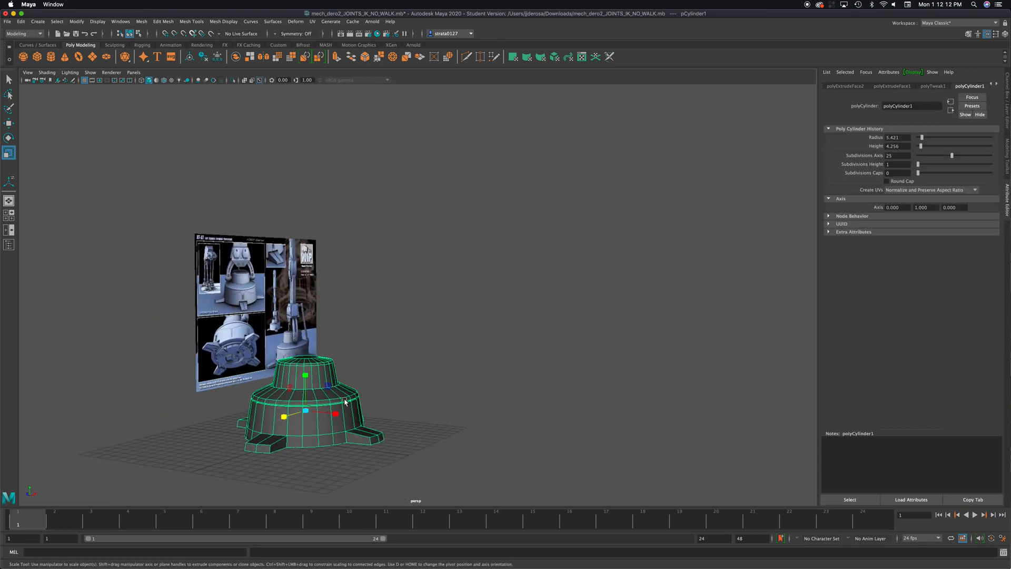
{"action": "mouse_move", "coordinate": [429, 392]}
{"action": "left_mouse_down", "text": "alt"}
{"action": "mouse_move", "coordinate": [408, 397]}
{"action": "mouse_move", "coordinate": [419, 397]}
{"action": "left_mouse_up", "text": "alt"}
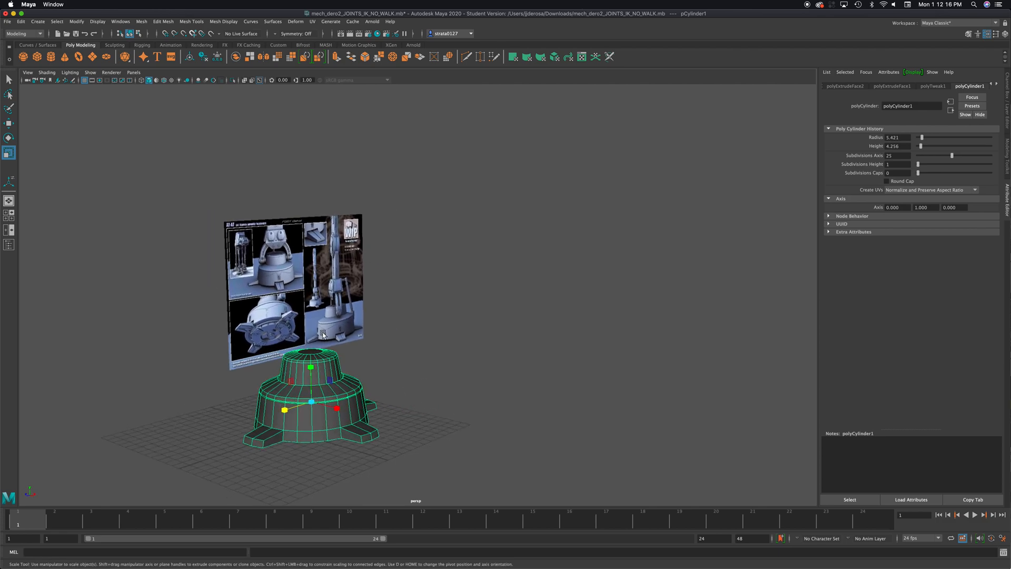
{"action": "left_click", "coordinate": [51, 57]}
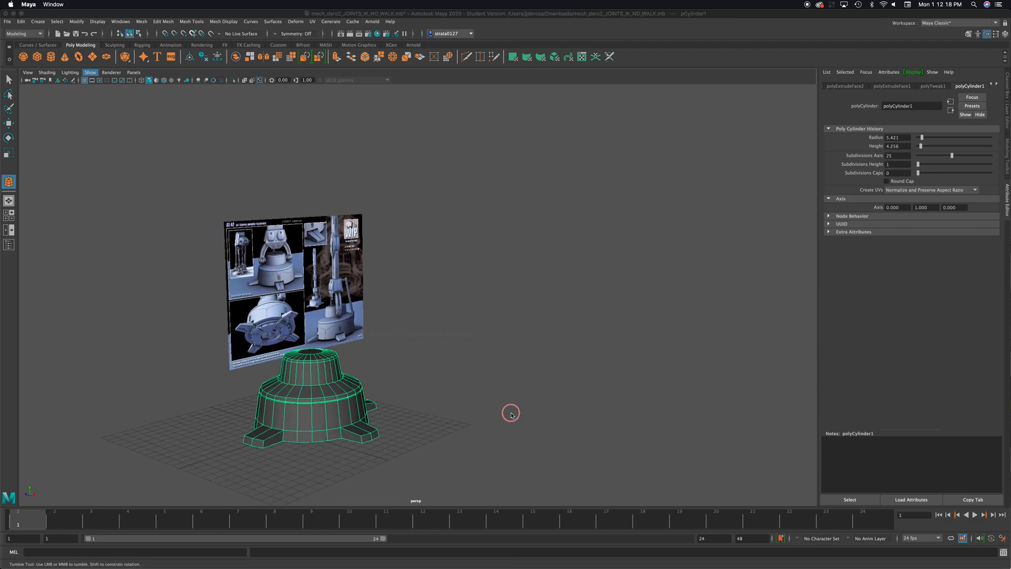
{"action": "left_click_drag", "start_coordinate": [510, 413], "coordinate": [511, 376], "text": "alt"}
{"action": "key", "text": "Delete"}
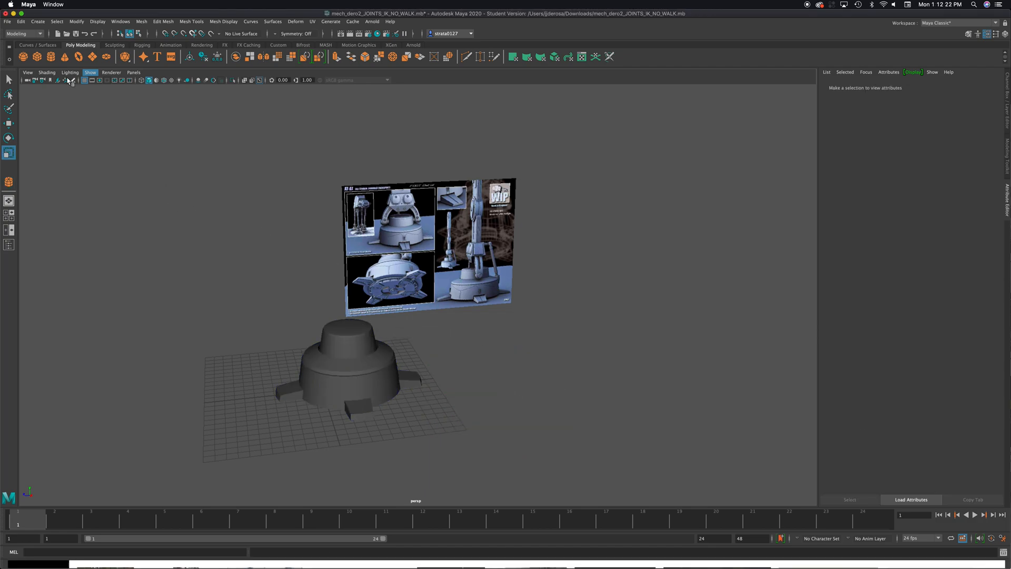
Step: Draw a polygon cube beside the foot, about 8.9 wide, 5.4 high and 9.6 deep
{"action": "left_click", "coordinate": [37, 56]}
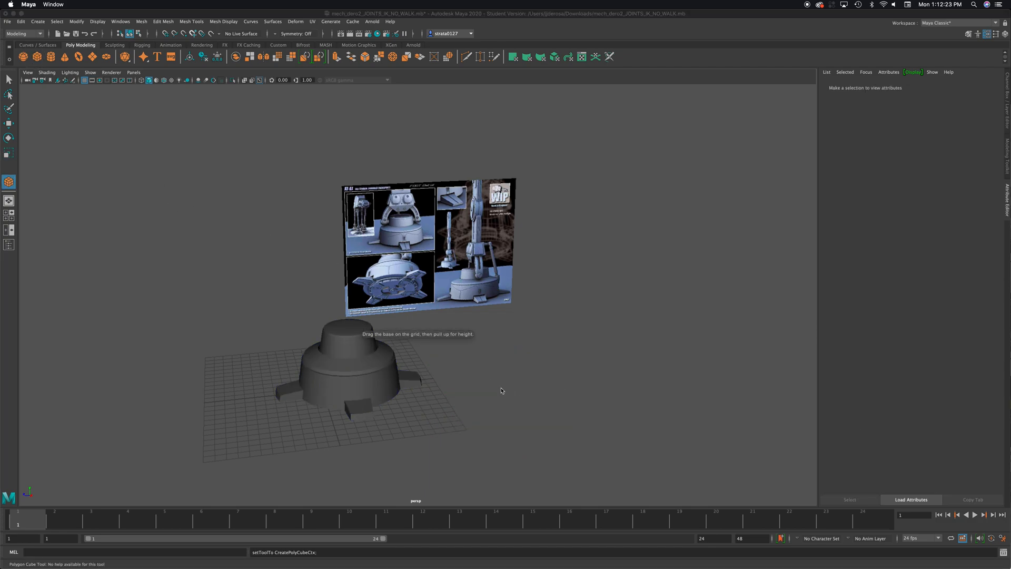
{"action": "left_click_drag", "start_coordinate": [519, 406], "coordinate": [583, 363]}
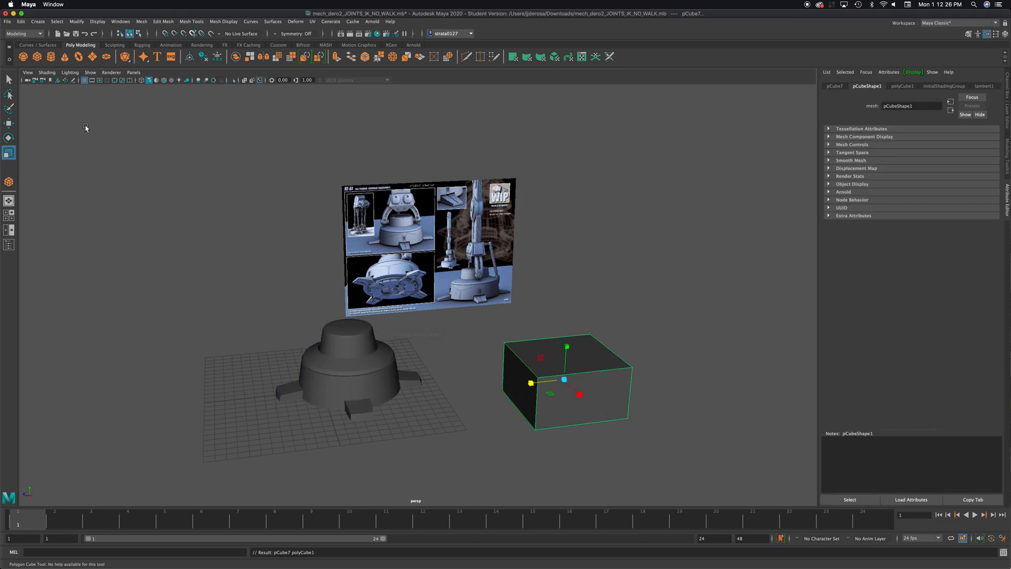
{"action": "key", "text": "r"}
Step: Set the new cube's width, height and depth subdivisions to 3 each
{"action": "left_click", "coordinate": [903, 86]}
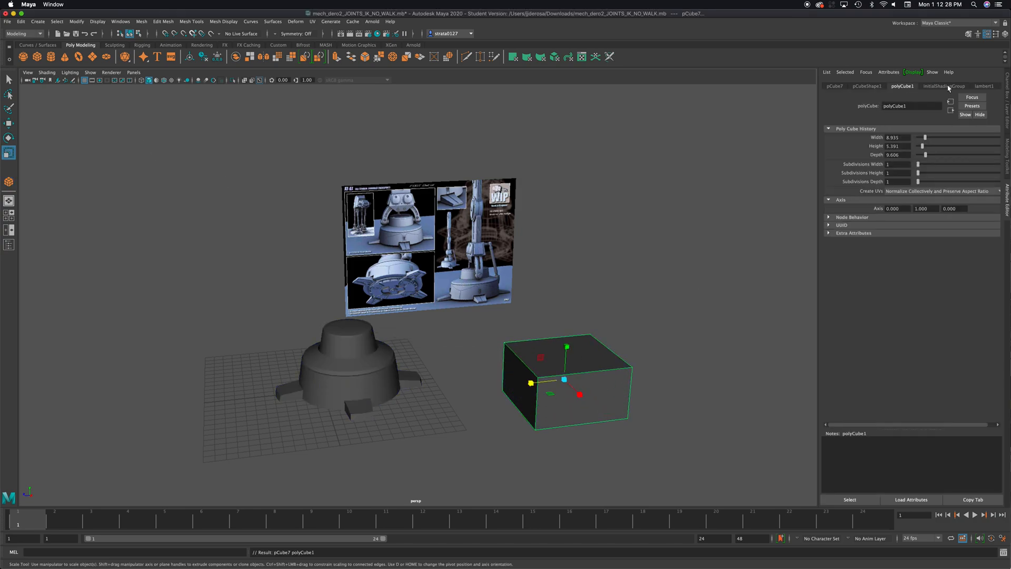
{"action": "left_click", "coordinate": [877, 88]}
{"action": "left_click", "coordinate": [901, 87]}
{"action": "left_click_drag", "start_coordinate": [922, 166], "coordinate": [922, 181]}
{"action": "left_click_drag", "start_coordinate": [704, 305], "coordinate": [681, 313], "text": "alt"}
{"action": "middle_click_drag", "start_coordinate": [671, 337], "coordinate": [544, 339], "text": "alt"}
{"action": "left_click_drag", "start_coordinate": [544, 338], "coordinate": [500, 348], "text": "alt"}
Step: Scale the cube's top faces inward in face mode so the upper row of side faces slopes
{"action": "mouse_move", "coordinate": [484, 343]}
{"action": "right_mouse_down"}
{"action": "mouse_move", "coordinate": [485, 355]}
{"action": "mouse_move", "coordinate": [501, 339]}
{"action": "right_mouse_up"}
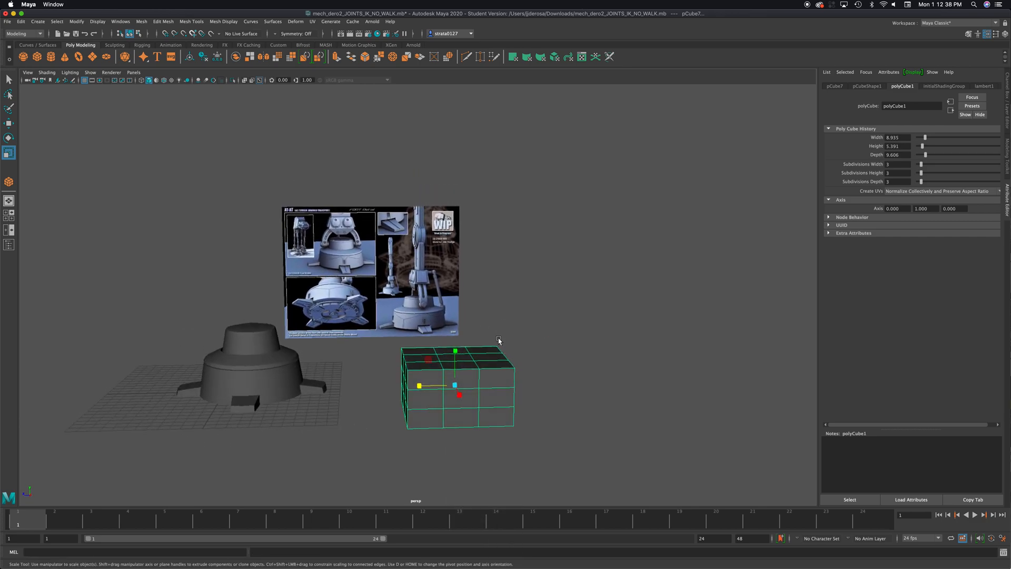
{"action": "right_click_drag", "start_coordinate": [473, 358], "coordinate": [474, 366]}
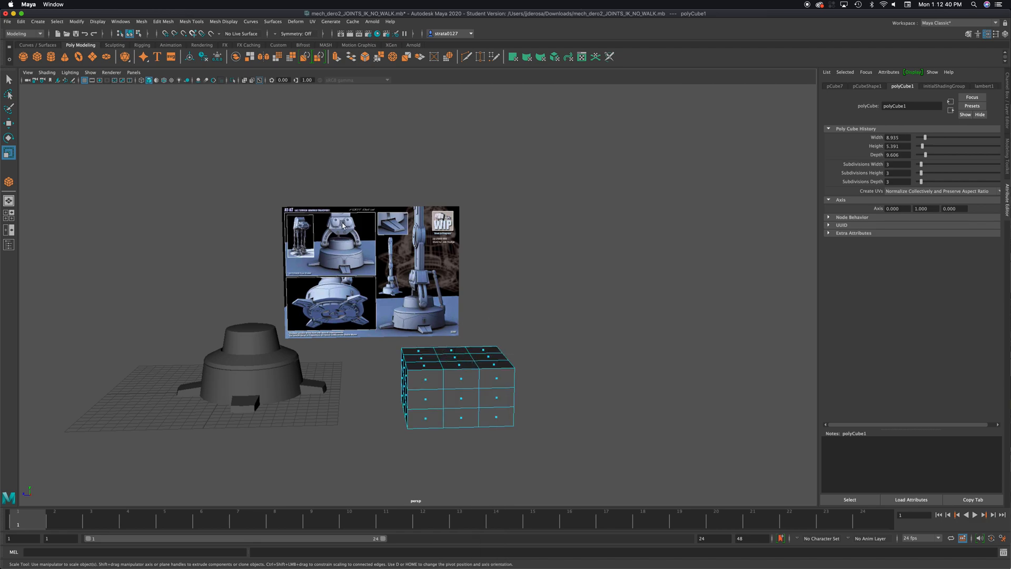
{"action": "left_click_drag", "start_coordinate": [368, 266], "coordinate": [457, 258], "text": "alt"}
{"action": "mouse_move", "coordinate": [365, 333]}
{"action": "left_mouse_down", "text": "alt"}
{"action": "mouse_move", "coordinate": [373, 316]}
{"action": "mouse_move", "coordinate": [378, 348]}
{"action": "left_mouse_up", "text": "alt"}
{"action": "left_click_drag", "start_coordinate": [346, 344], "coordinate": [148, 305]}
{"action": "left_click", "coordinate": [10, 138]}
{"action": "left_click", "coordinate": [9, 124]}
{"action": "left_click", "coordinate": [9, 153]}
{"action": "left_click_drag", "start_coordinate": [458, 352], "coordinate": [523, 403]}
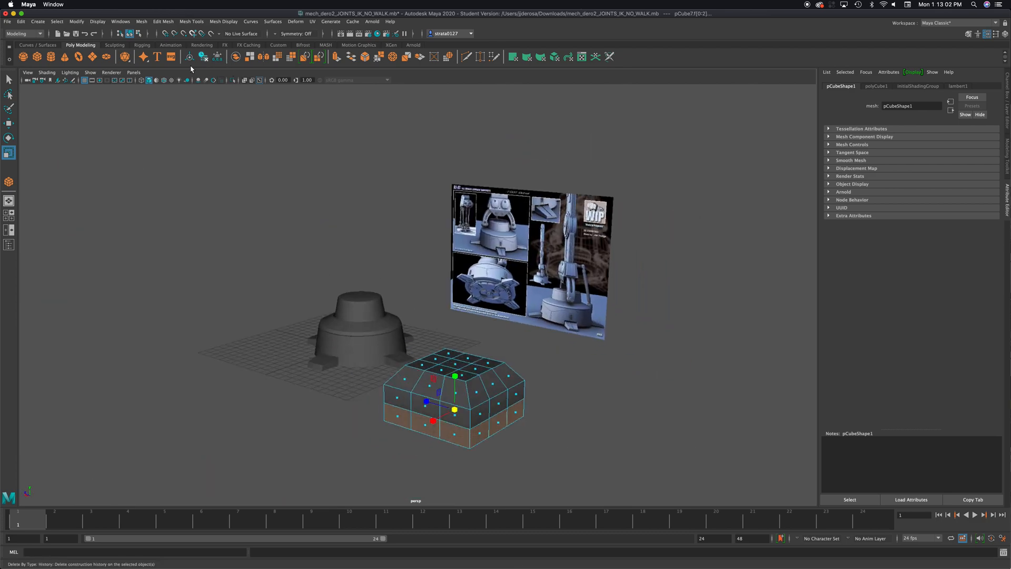
Step: Extrude the cube's lowest row of side faces outward with Local Translate Z 2.536 and a uniform local scale of 0.433
{"action": "left_click", "coordinate": [336, 57]}
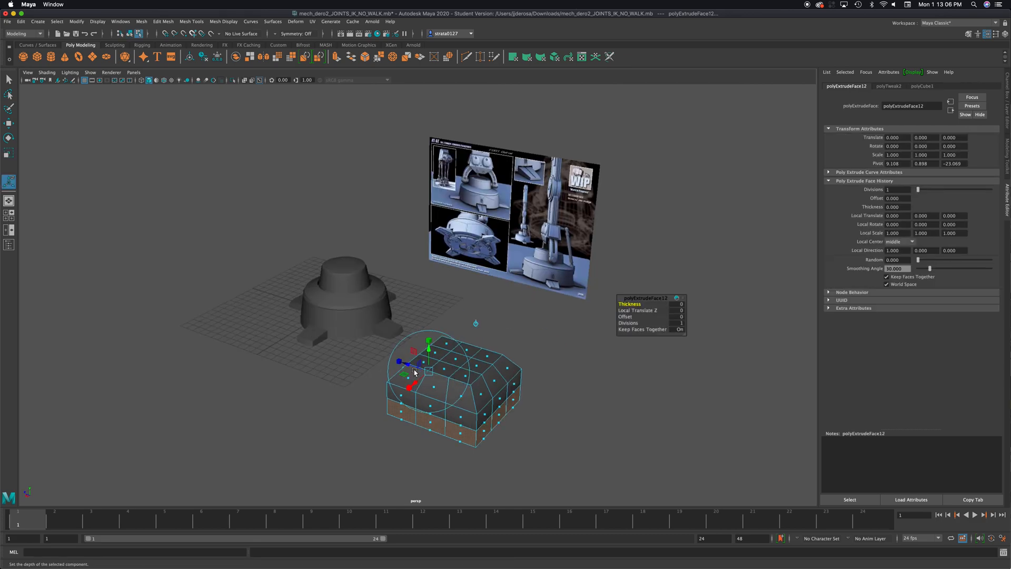
{"action": "left_click_drag", "start_coordinate": [413, 352], "coordinate": [454, 372], "text": "alt"}
{"action": "left_click_drag", "start_coordinate": [347, 361], "coordinate": [348, 351]}
{"action": "left_click_drag", "start_coordinate": [349, 352], "coordinate": [347, 416], "text": "alt"}
{"action": "key", "text": "ctrl+z"}
{"action": "key", "text": "ctrl+z"}
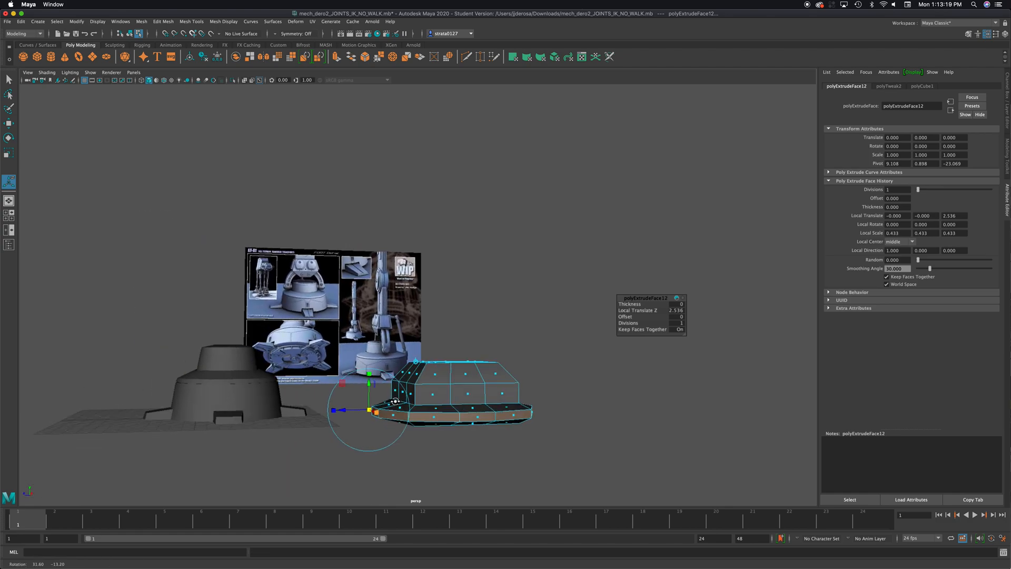
Step: Lower the extruded rim in the side view so it slopes toward the base, and return the mesh to object mode in perspective
{"action": "left_click_drag", "start_coordinate": [545, 417], "coordinate": [528, 414], "text": "alt"}
{"action": "key", "text": "space"}
{"action": "key", "text": "space"}
{"action": "middle_click_drag", "start_coordinate": [714, 435], "coordinate": [445, 331], "text": "alt"}
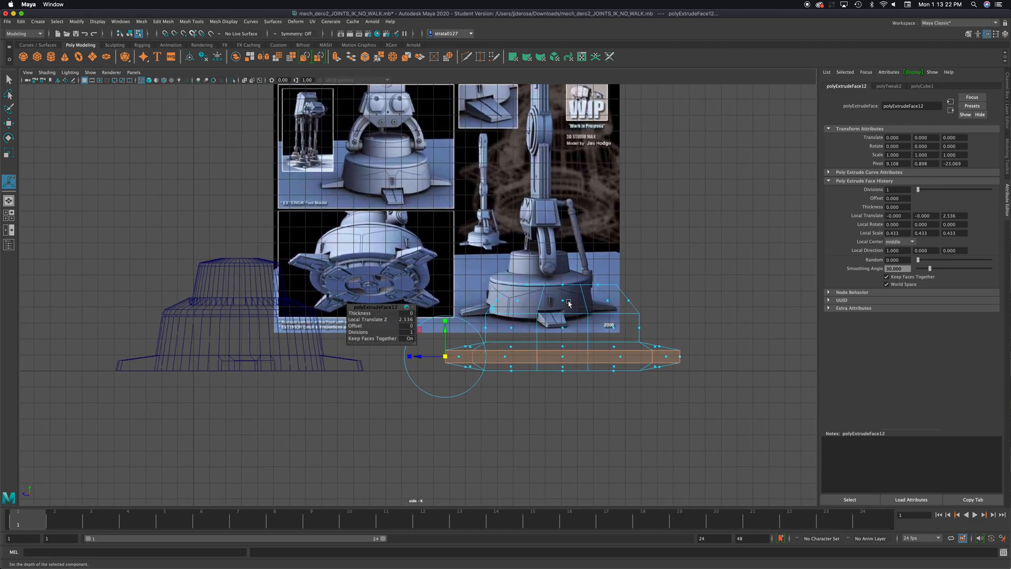
{"action": "left_click", "coordinate": [492, 309]}
{"action": "left_click_drag", "start_coordinate": [557, 331], "coordinate": [561, 339]}
{"action": "key", "text": "space"}
{"action": "key", "text": "space"}
{"action": "left_click_drag", "start_coordinate": [573, 301], "coordinate": [491, 373], "text": "alt"}
{"action": "left_click", "coordinate": [492, 367]}
{"action": "right_click_drag", "start_coordinate": [430, 370], "coordinate": [467, 333]}
Step: Extrude the middle strip of faces over the block's top and ends inward with Local Translate Z -0.582
{"action": "left_click_drag", "start_coordinate": [584, 353], "coordinate": [455, 378], "text": "alt"}
{"action": "left_click", "coordinate": [560, 357]}
{"action": "left_click", "coordinate": [402, 365]}
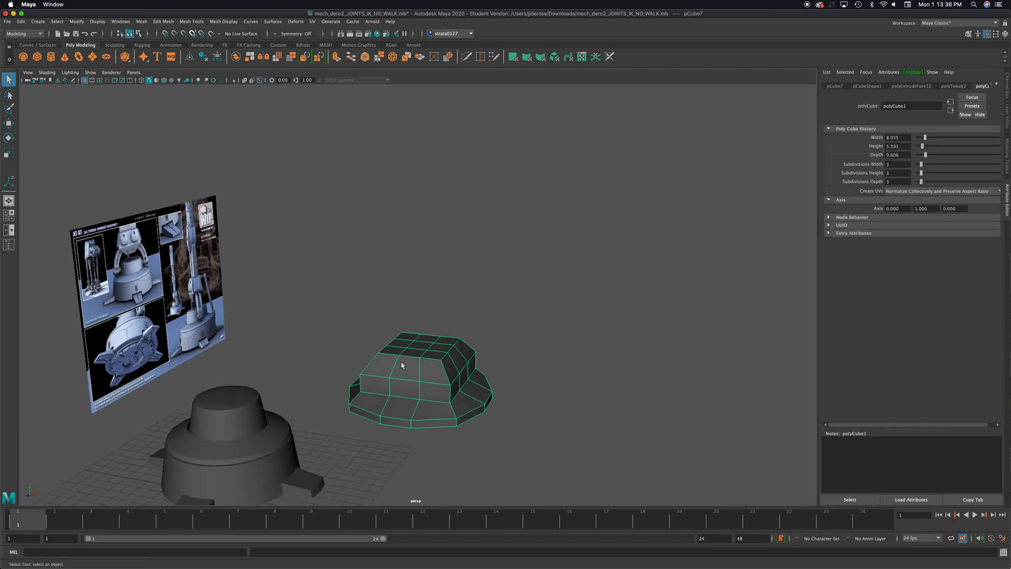
{"action": "right_click_drag", "start_coordinate": [410, 343], "coordinate": [409, 375]}
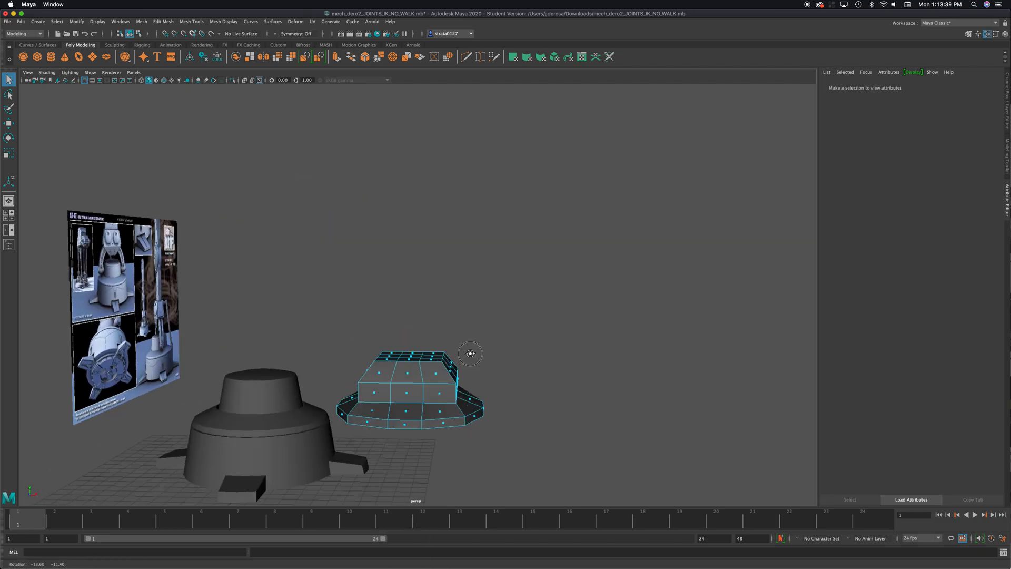
{"action": "left_click_drag", "start_coordinate": [470, 350], "coordinate": [401, 346], "text": "alt"}
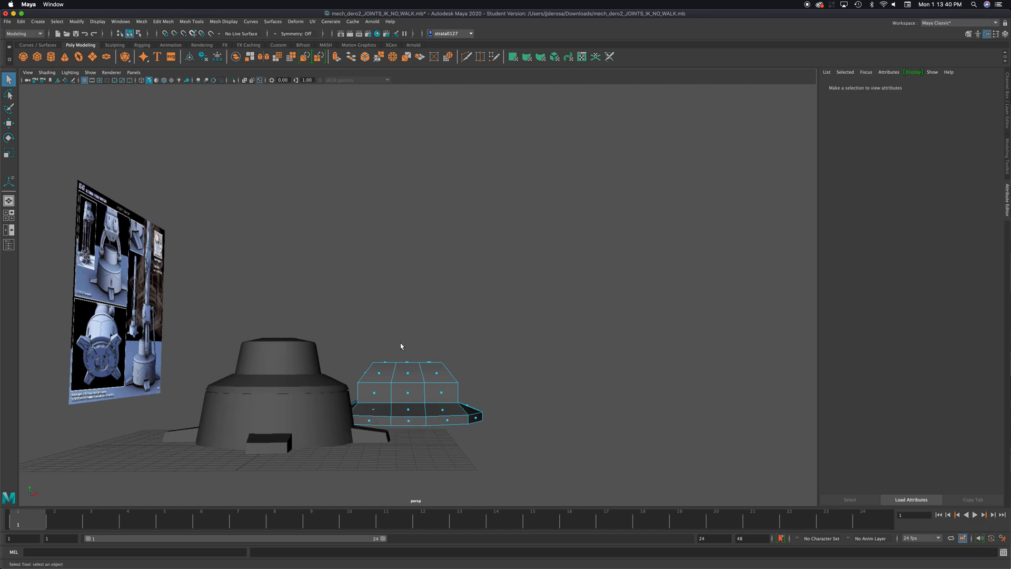
{"action": "left_click_drag", "start_coordinate": [413, 401], "coordinate": [415, 402]}
{"action": "left_click_drag", "start_coordinate": [508, 393], "coordinate": [473, 378], "text": "alt"}
{"action": "left_click", "coordinate": [336, 56]}
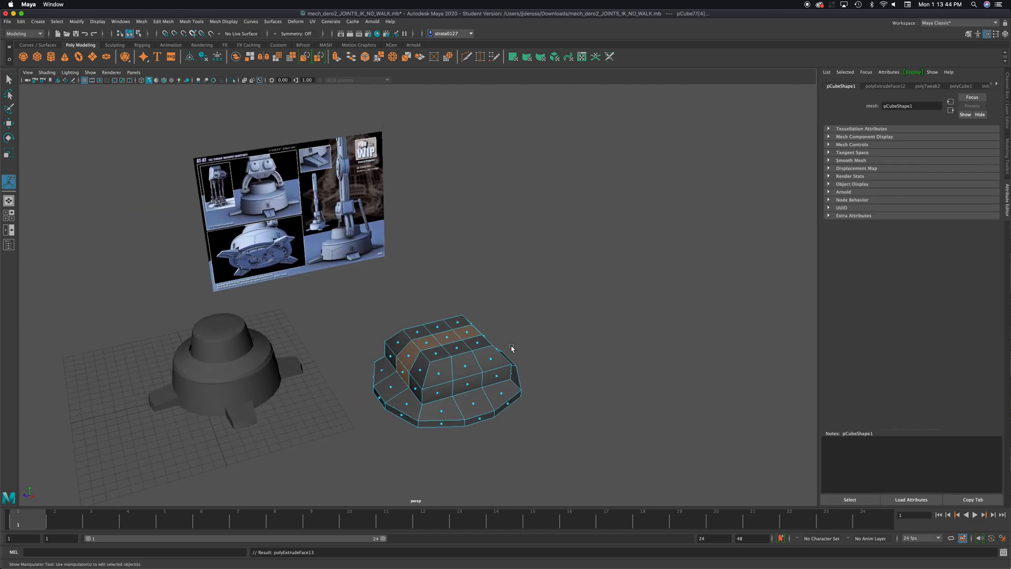
{"action": "left_click_drag", "start_coordinate": [403, 353], "coordinate": [409, 375]}
{"action": "key", "text": "super+z"}
Step: Extrude the recessed strip again with local scale 0.793 by 1.022, and extrude a raised central ridge from it
{"action": "key", "text": "ctrl+e"}
{"action": "left_click", "coordinate": [428, 392]}
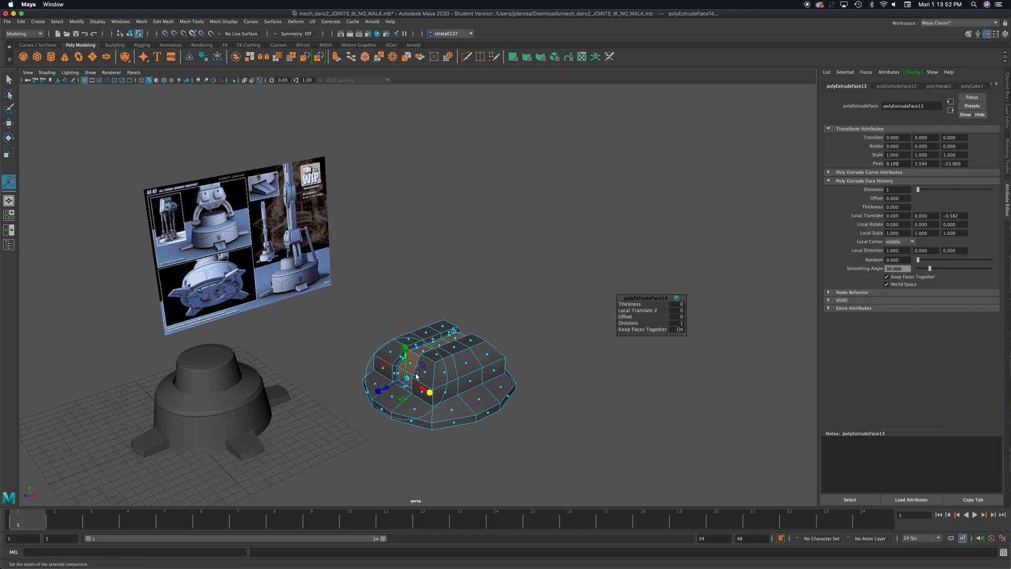
{"action": "left_click_drag", "start_coordinate": [407, 356], "coordinate": [406, 352]}
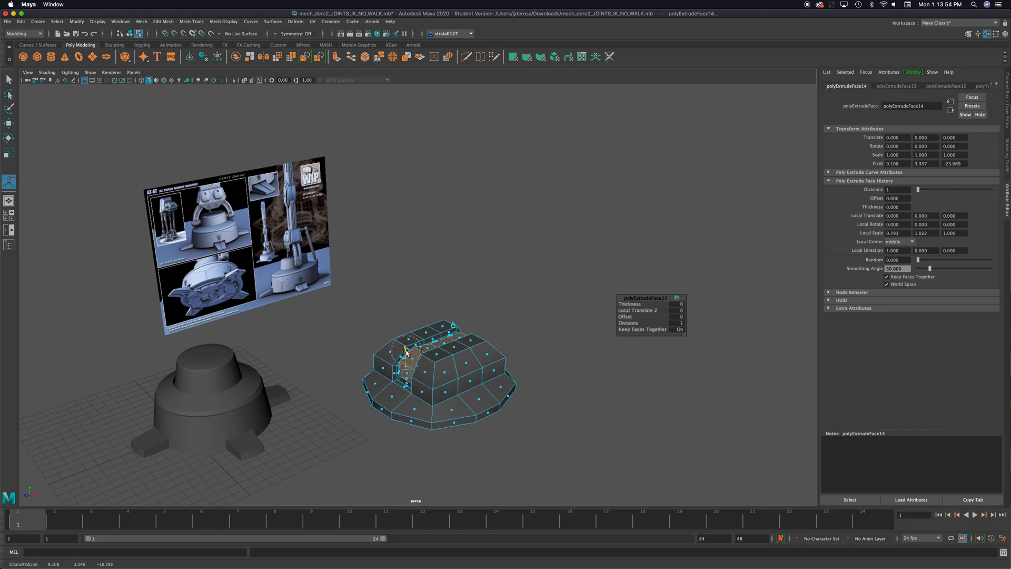
{"action": "key", "text": "super+z"}
{"action": "left_click_drag", "start_coordinate": [391, 387], "coordinate": [474, 343]}
{"action": "right_click_drag", "start_coordinate": [475, 343], "coordinate": [512, 336]}
{"action": "right_click_drag", "start_coordinate": [462, 362], "coordinate": [514, 346]}
{"action": "left_click", "coordinate": [507, 366]}
{"action": "left_click_drag", "start_coordinate": [507, 366], "coordinate": [461, 367], "text": "alt"}
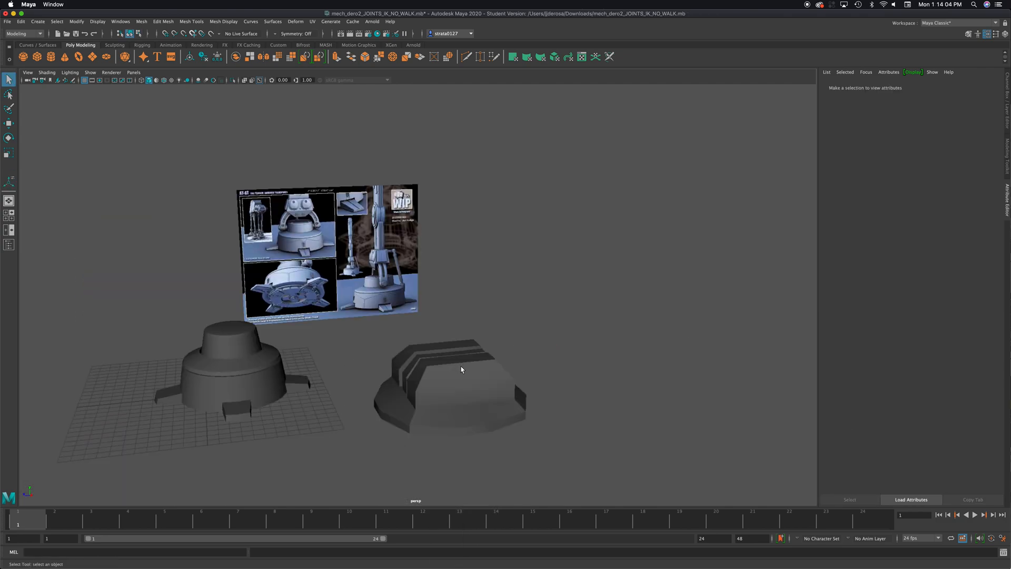
Step: Extrude the middle face on both opposite sides of the block outward with Local Translate Z 1.282 and uniform local scale 0.483
{"action": "left_click", "coordinate": [455, 386]}
{"action": "left_click_drag", "start_coordinate": [527, 388], "coordinate": [455, 395], "text": "alt"}
{"action": "right_click_drag", "start_coordinate": [458, 378], "coordinate": [459, 364]}
{"action": "left_click", "coordinate": [470, 405]}
{"action": "left_click_drag", "start_coordinate": [471, 405], "coordinate": [354, 410], "text": "alt"}
{"action": "left_click", "coordinate": [352, 387], "text": "shift"}
{"action": "left_click_drag", "start_coordinate": [411, 395], "coordinate": [348, 403], "text": "alt"}
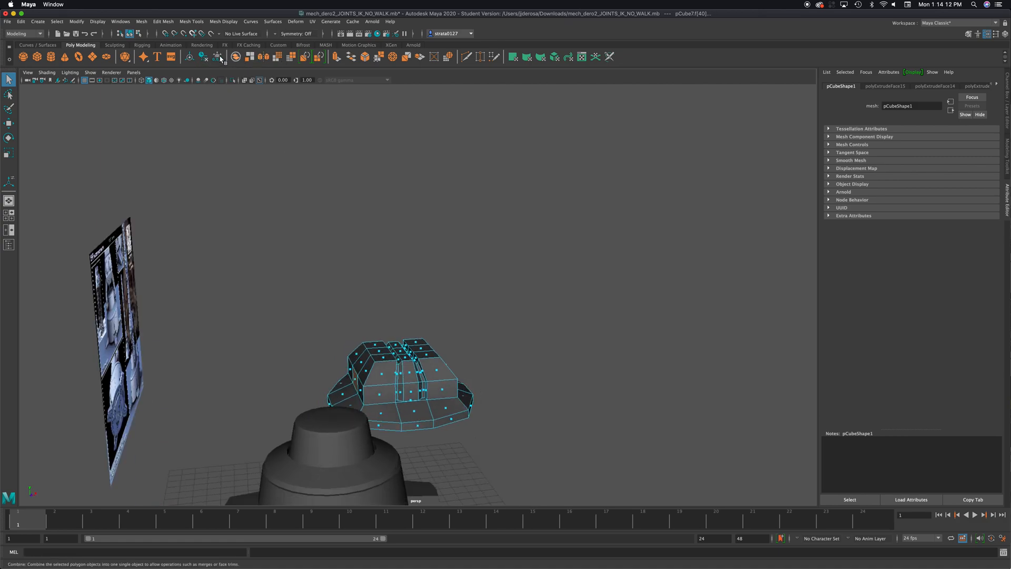
{"action": "key", "text": "ctrl+e"}
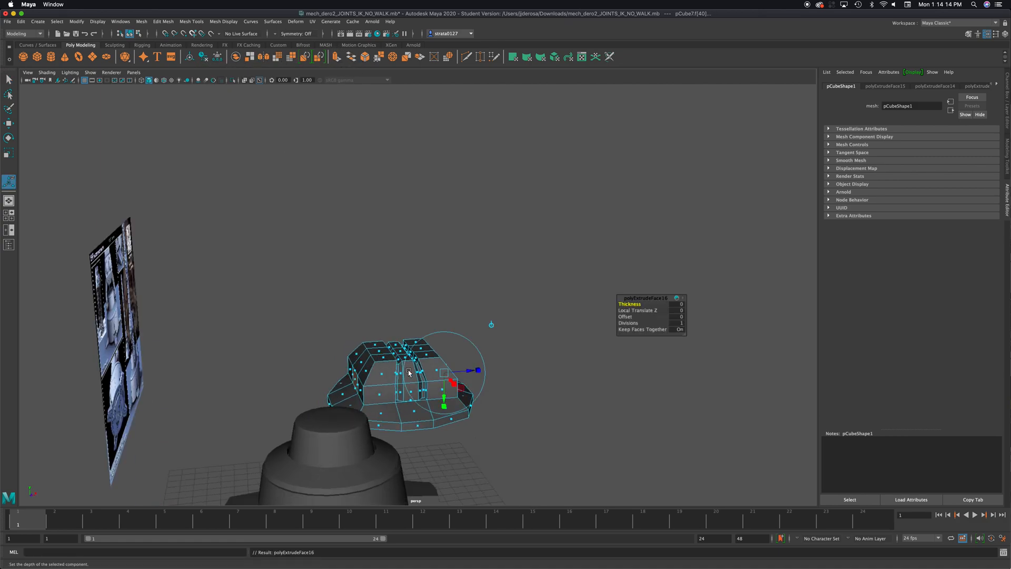
{"action": "left_click_drag", "start_coordinate": [467, 373], "coordinate": [389, 342]}
{"action": "right_click_drag", "start_coordinate": [390, 342], "coordinate": [417, 336]}
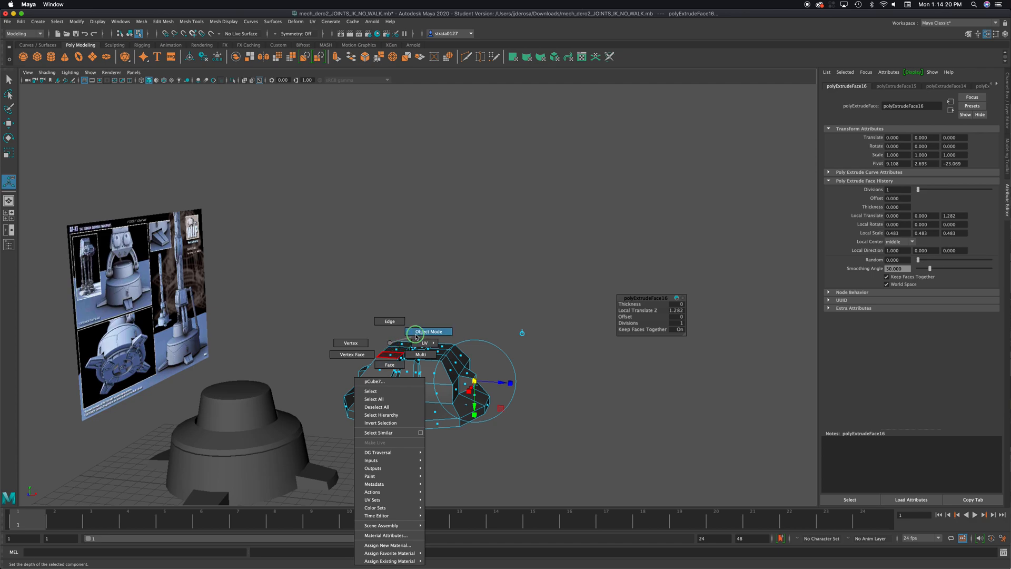
{"action": "right_click_drag", "start_coordinate": [461, 310], "coordinate": [463, 311]}
{"action": "left_click_drag", "start_coordinate": [497, 316], "coordinate": [555, 407], "text": "alt"}
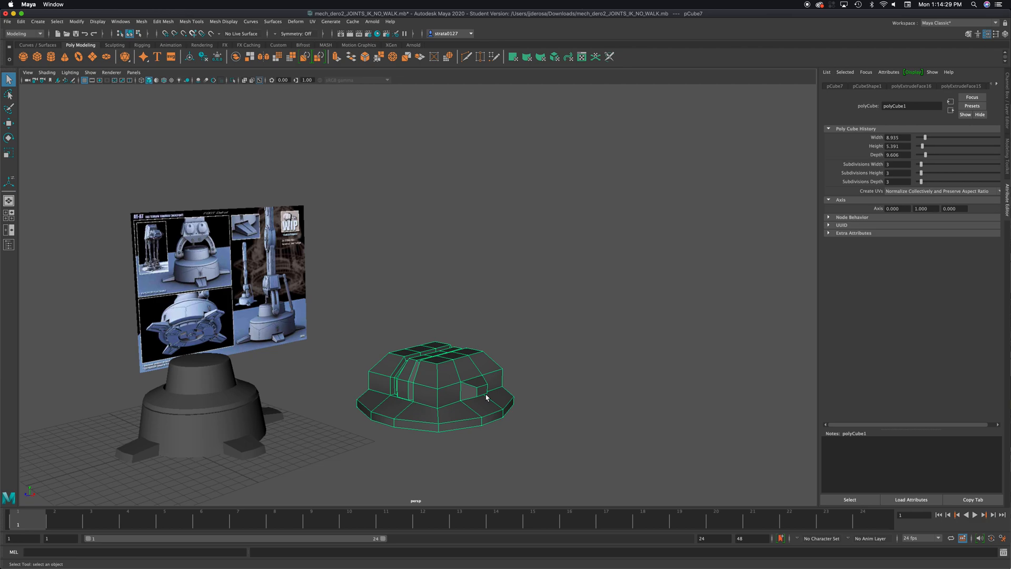
{"action": "left_click_drag", "start_coordinate": [448, 388], "coordinate": [454, 373], "text": "alt"}
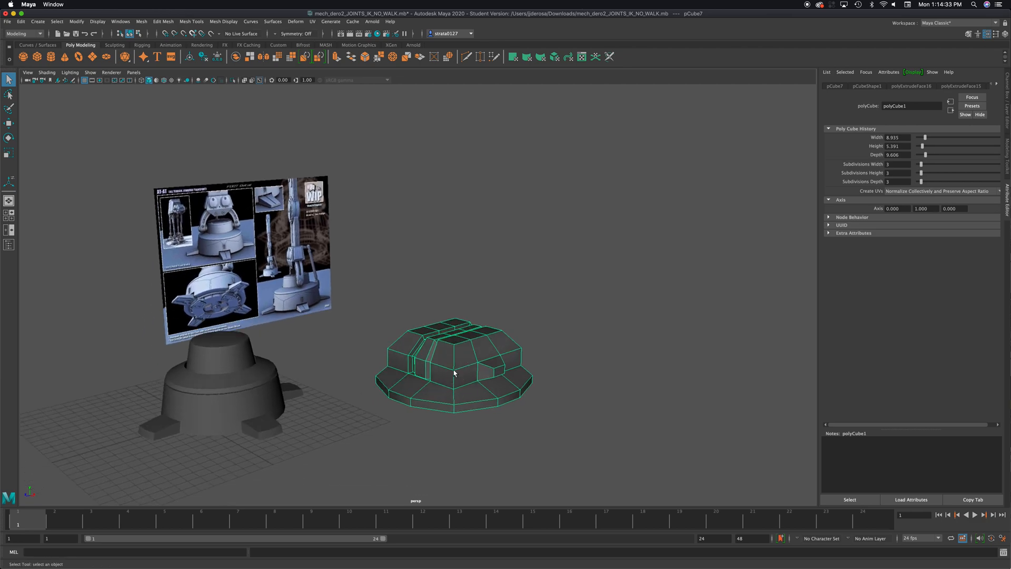